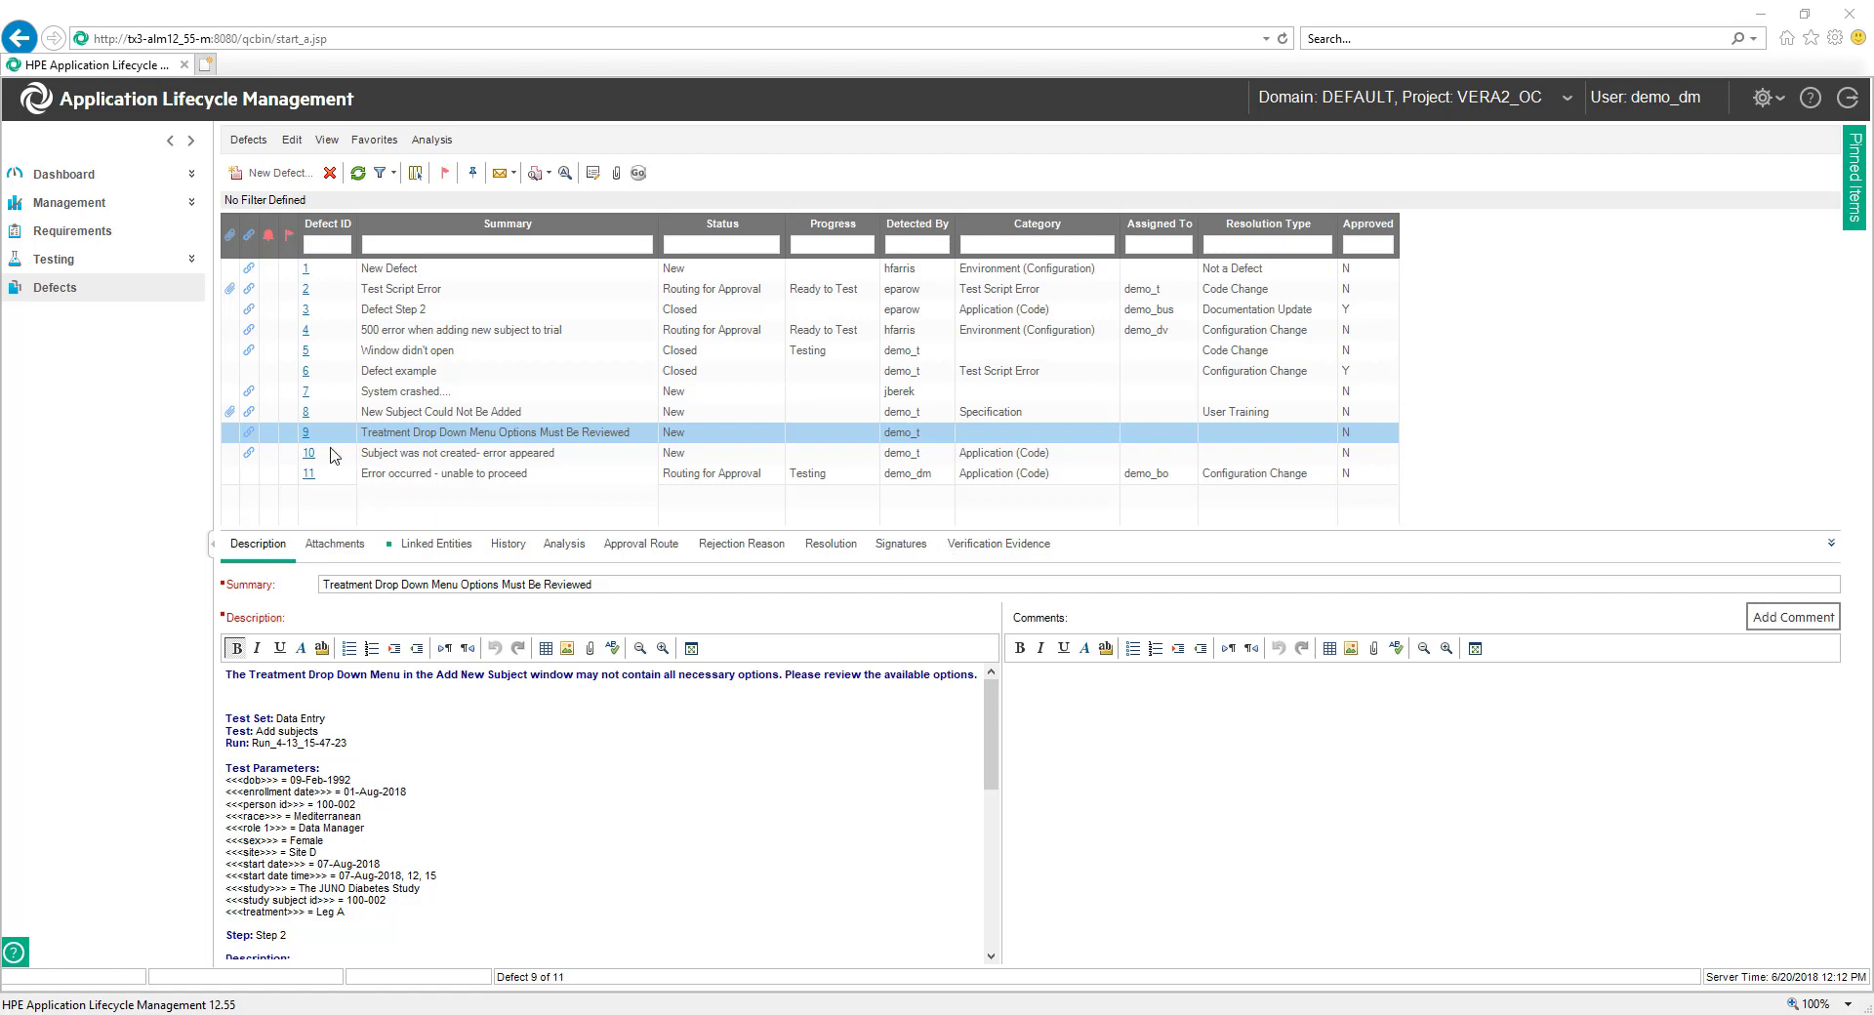
- Open the details of defect 9, maximize the window and enlarge the field area above the description
{"action": "left_click", "coordinate": [308, 436]}
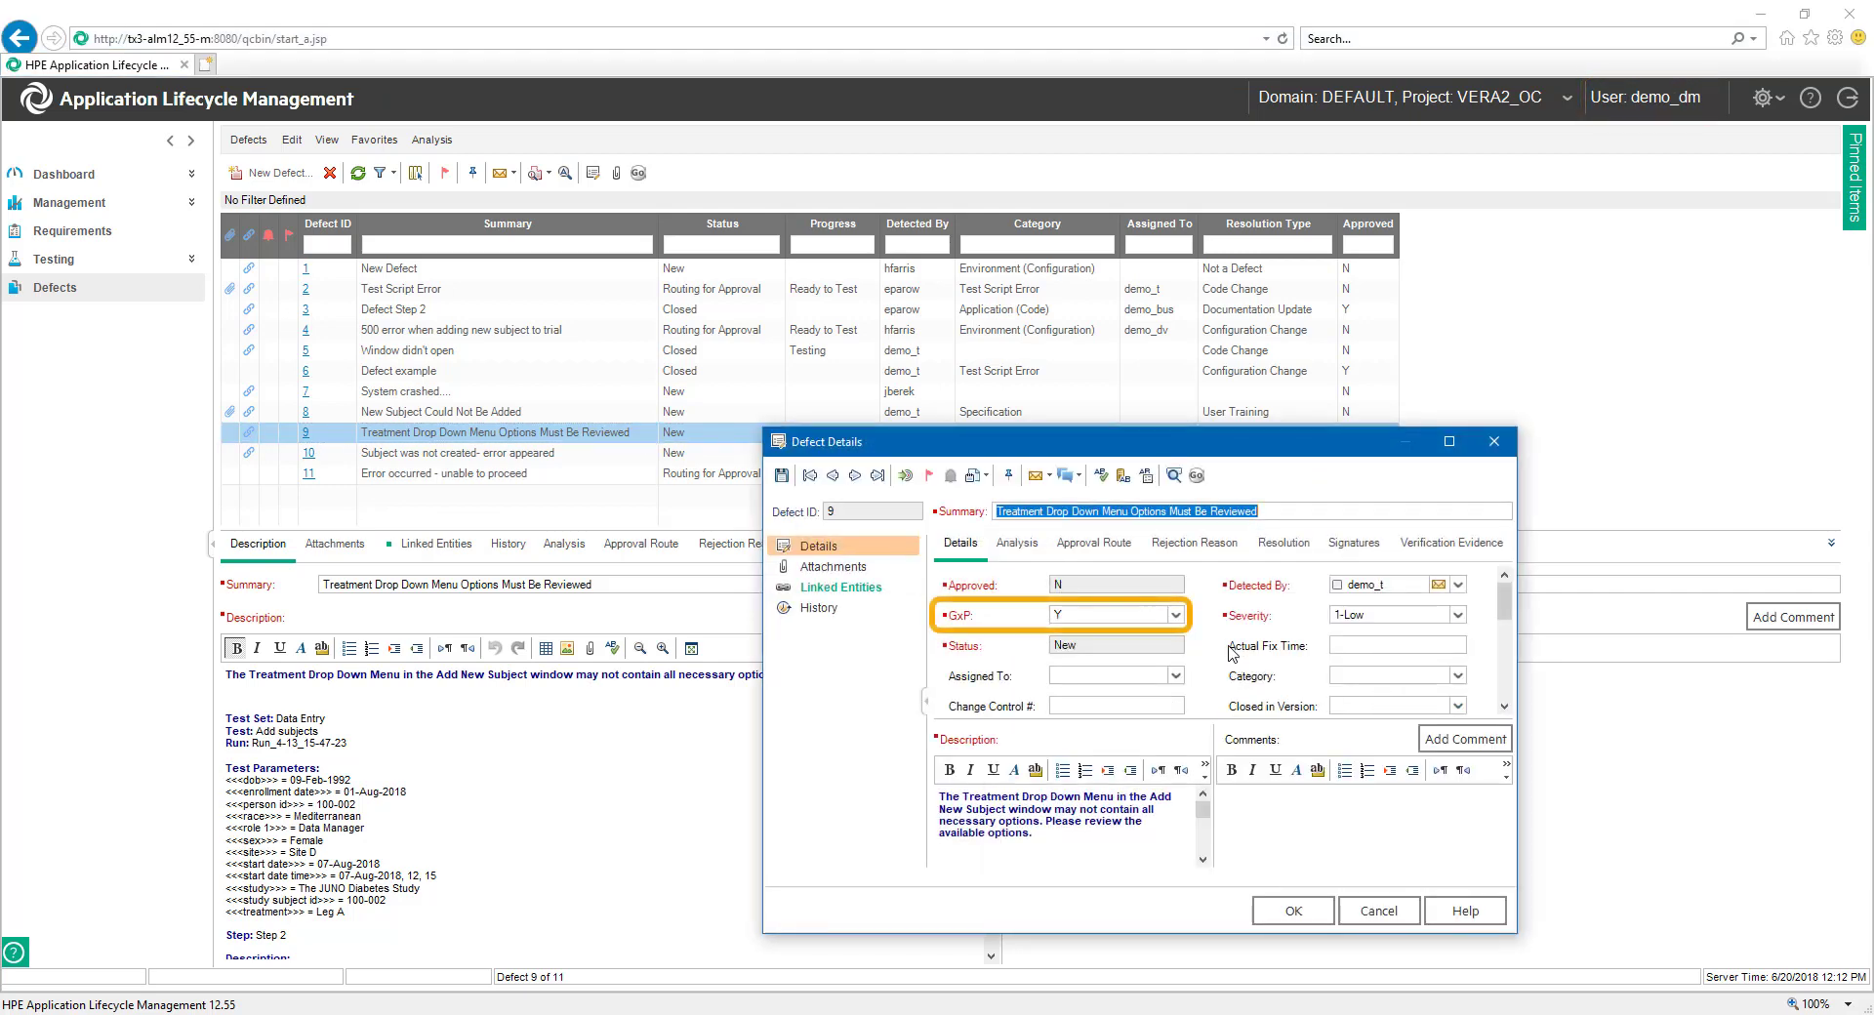
{"action": "left_click", "coordinate": [1194, 474]}
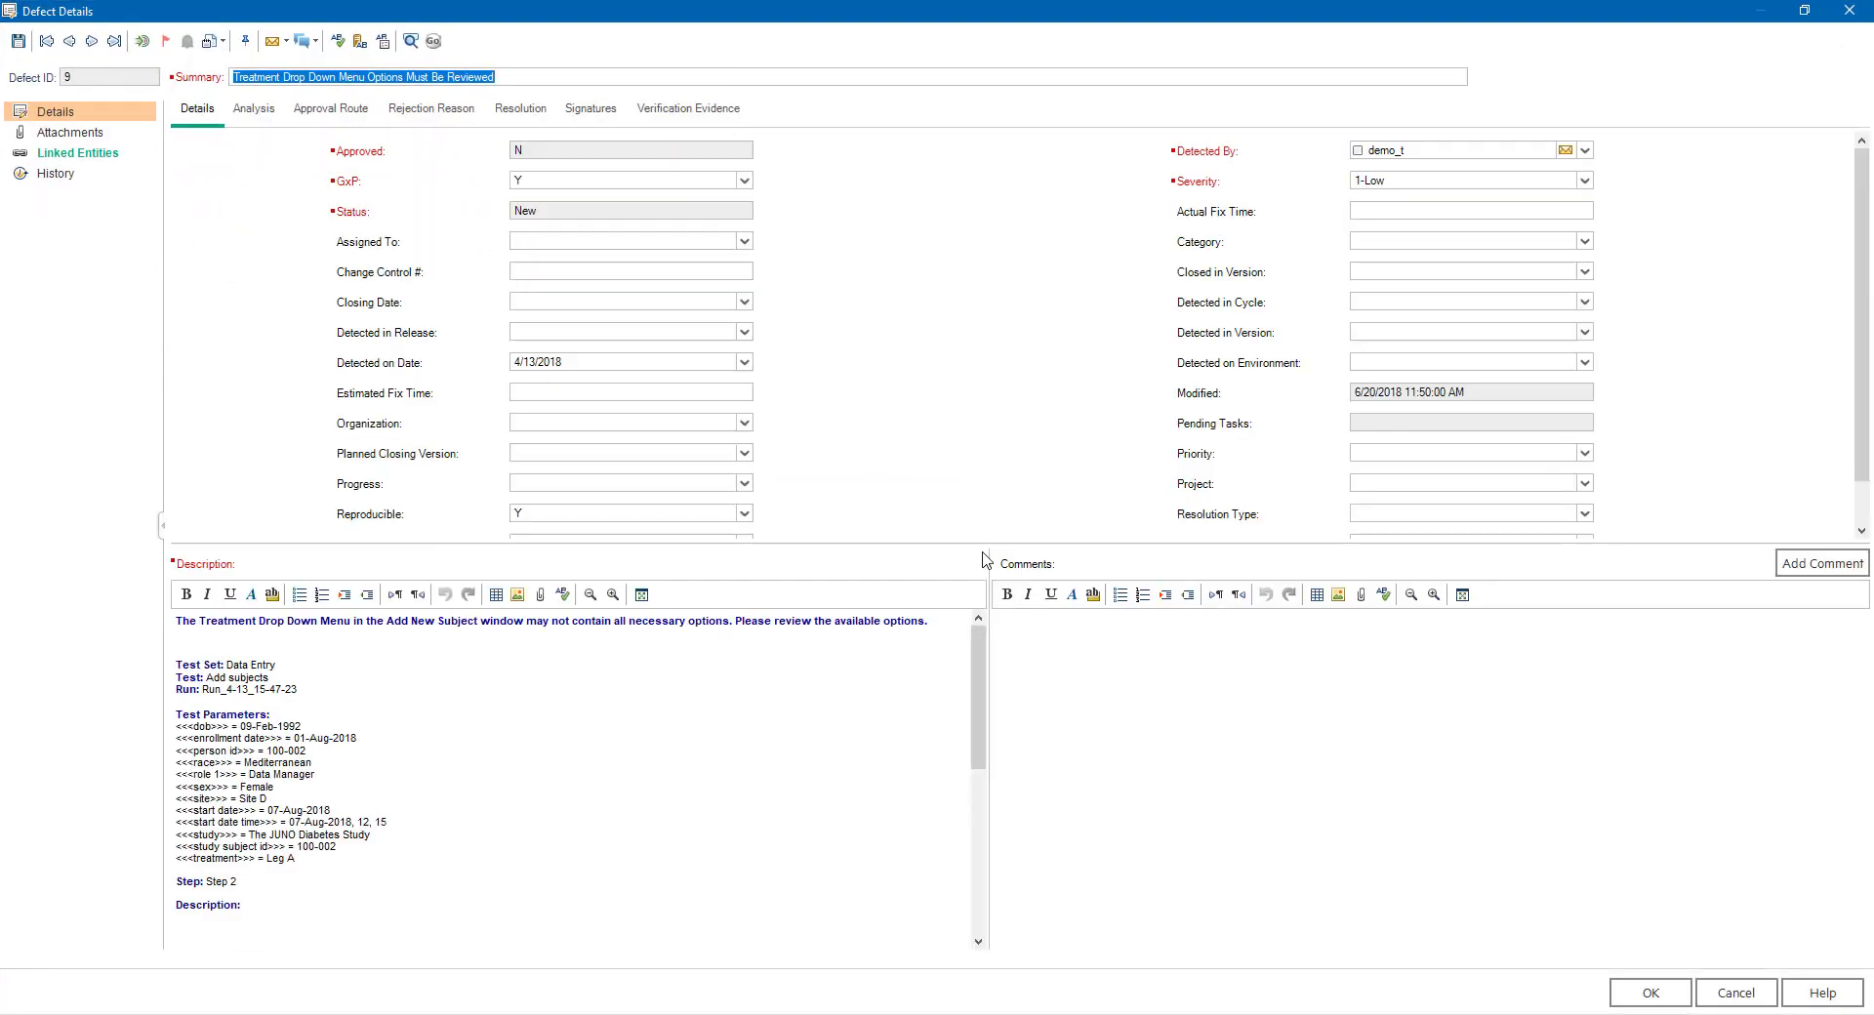
{"action": "left_click_drag", "start_coordinate": [996, 544], "coordinate": [995, 631]}
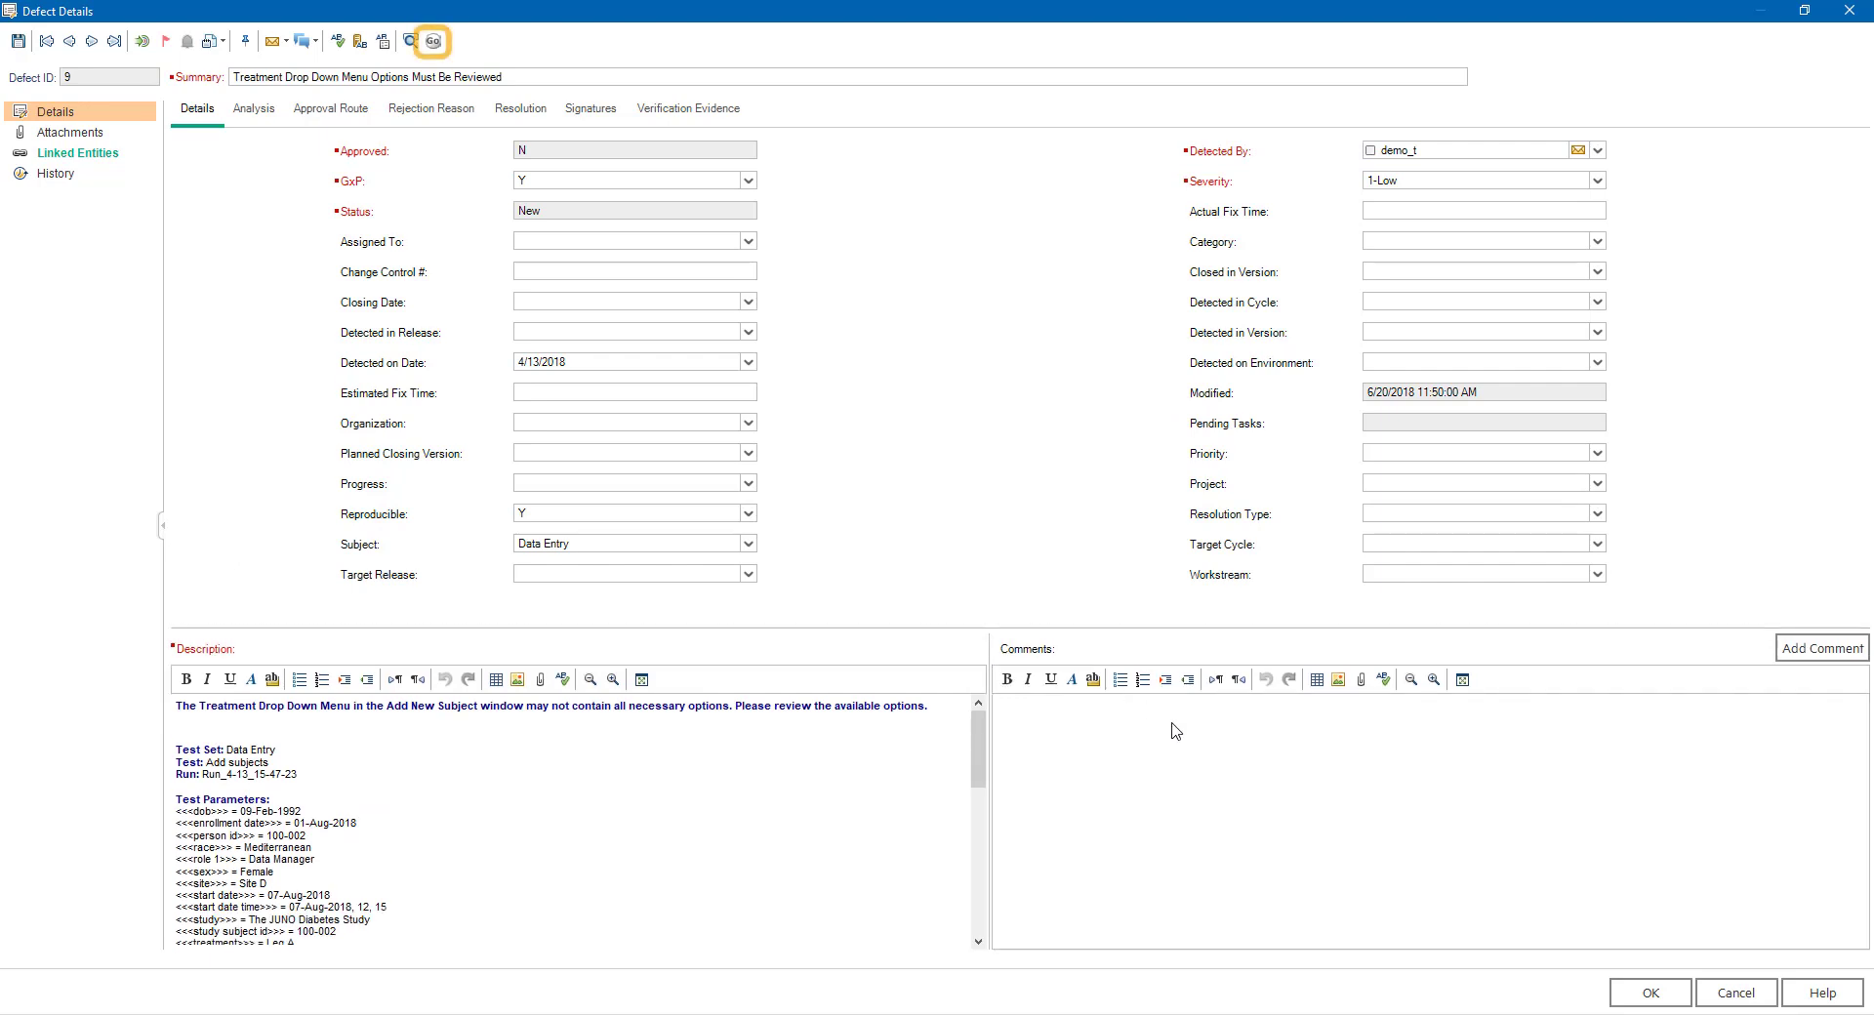
- Run the VERA Open Investigation action on defect 9 to transition it to Open
{"action": "left_click", "coordinate": [437, 42]}
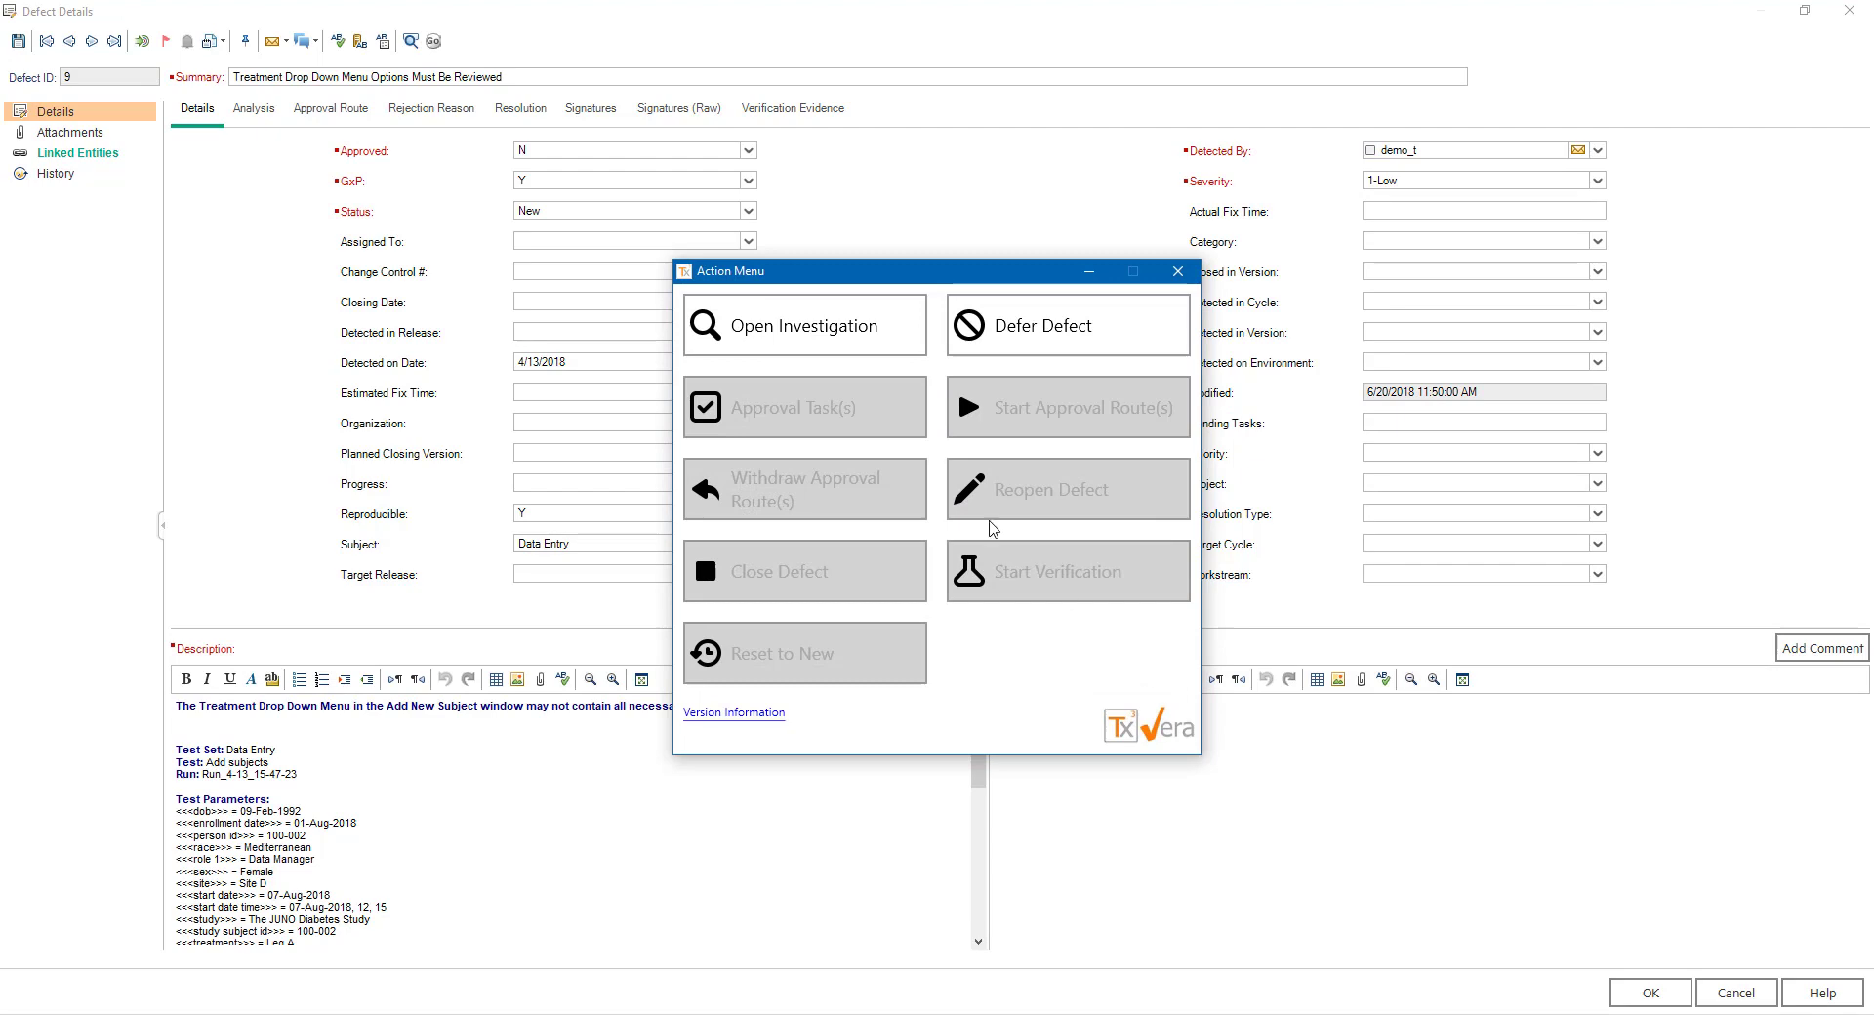
{"action": "left_click", "coordinate": [890, 336]}
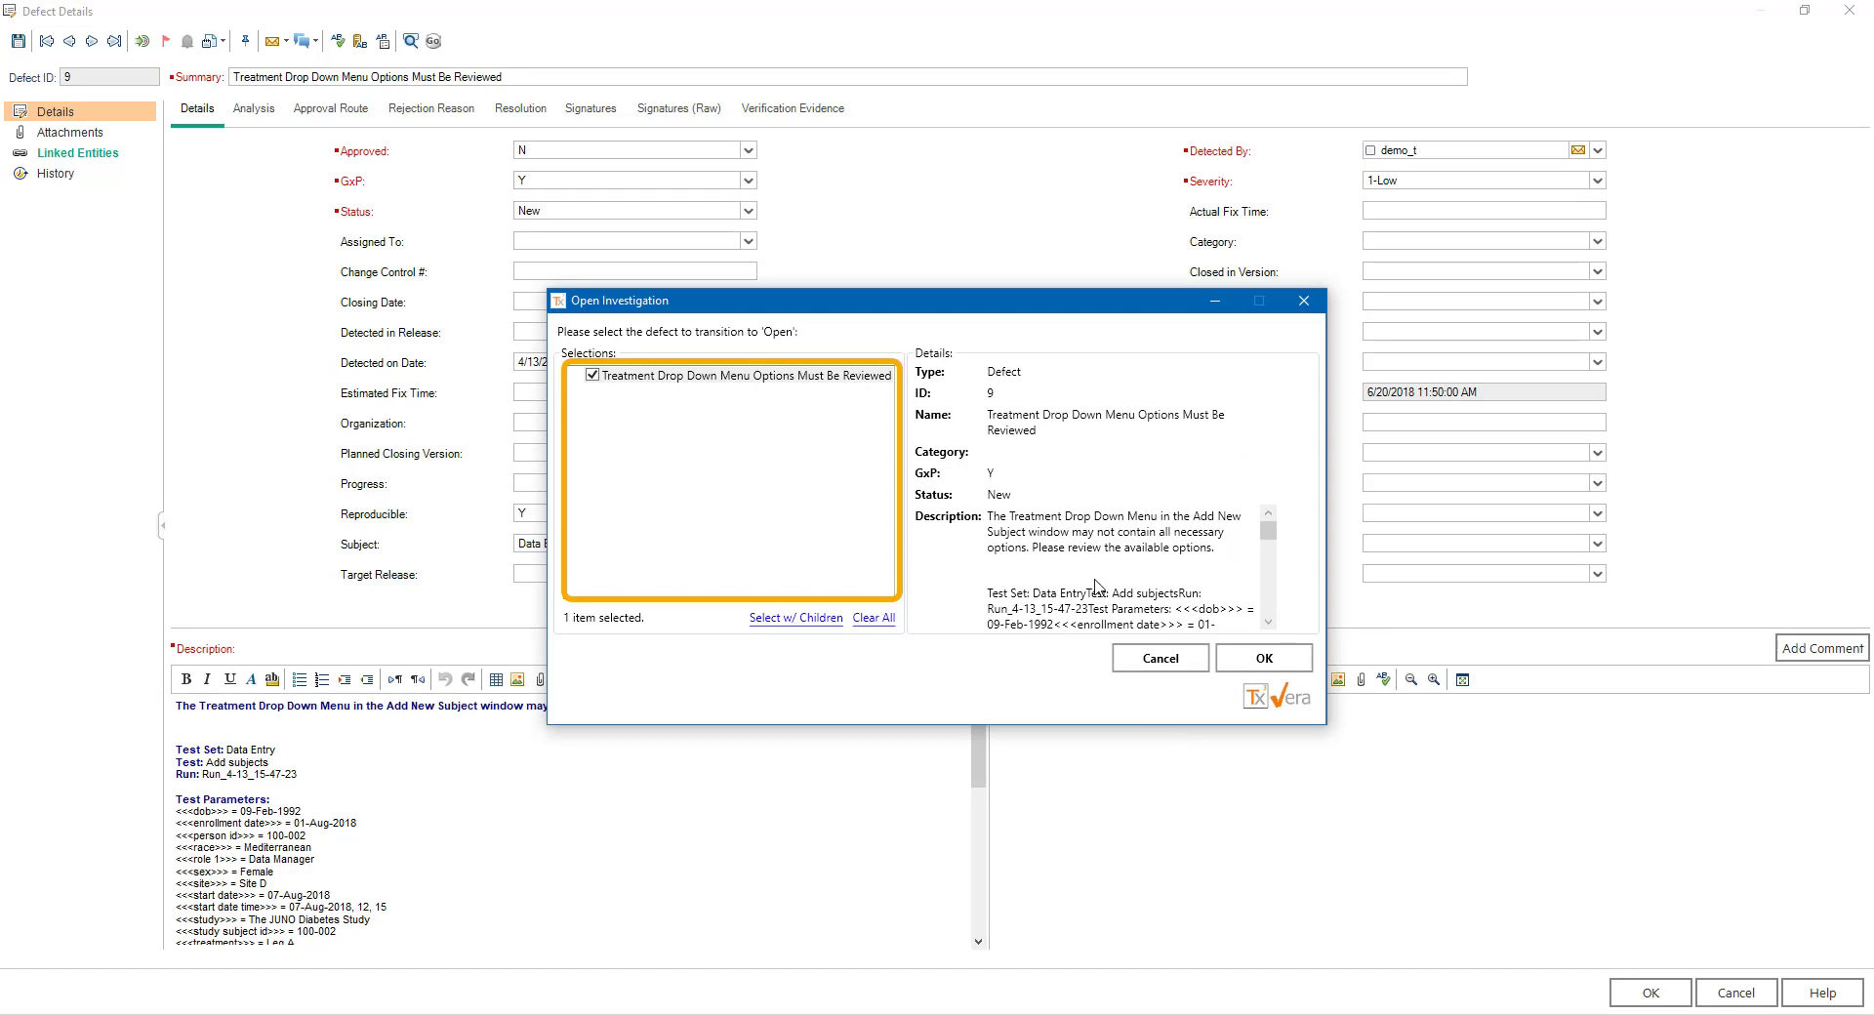
{"action": "left_click", "coordinate": [1281, 661]}
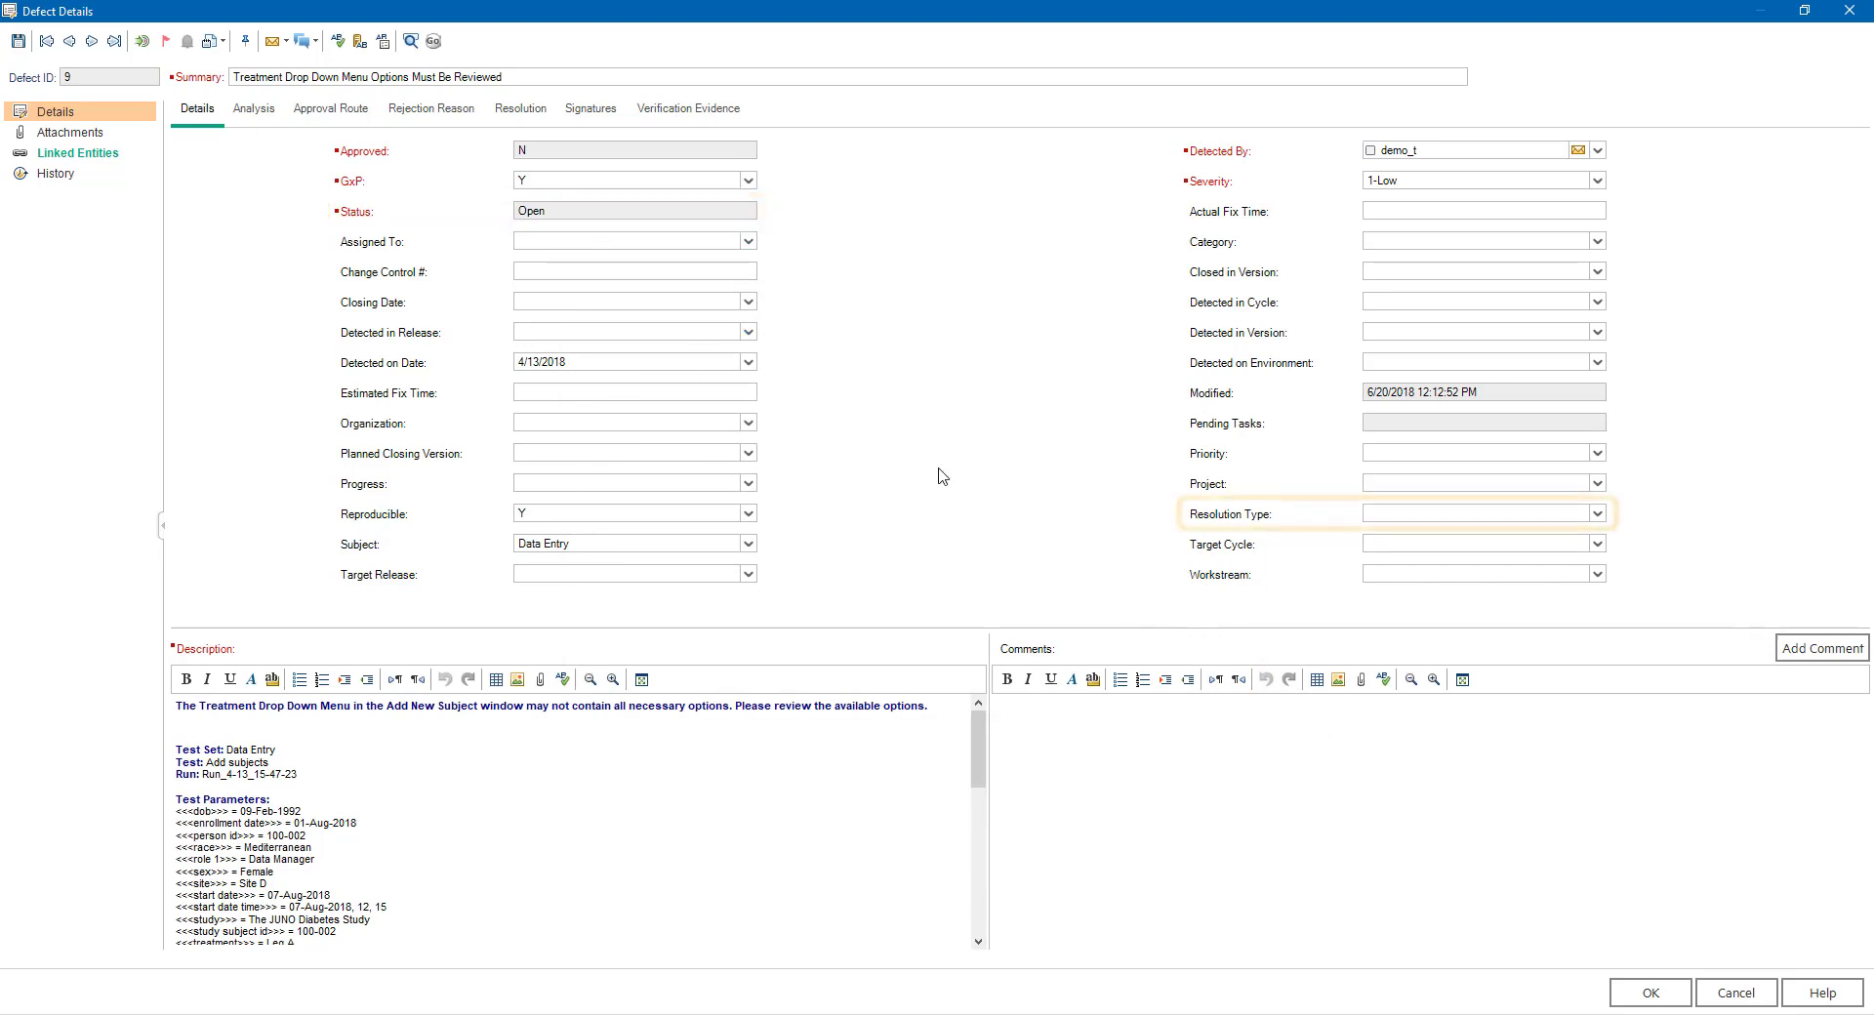
- Set the resolution type of defect 9 to Code Change and fill in its resolution description
{"action": "left_click", "coordinate": [1597, 513]}
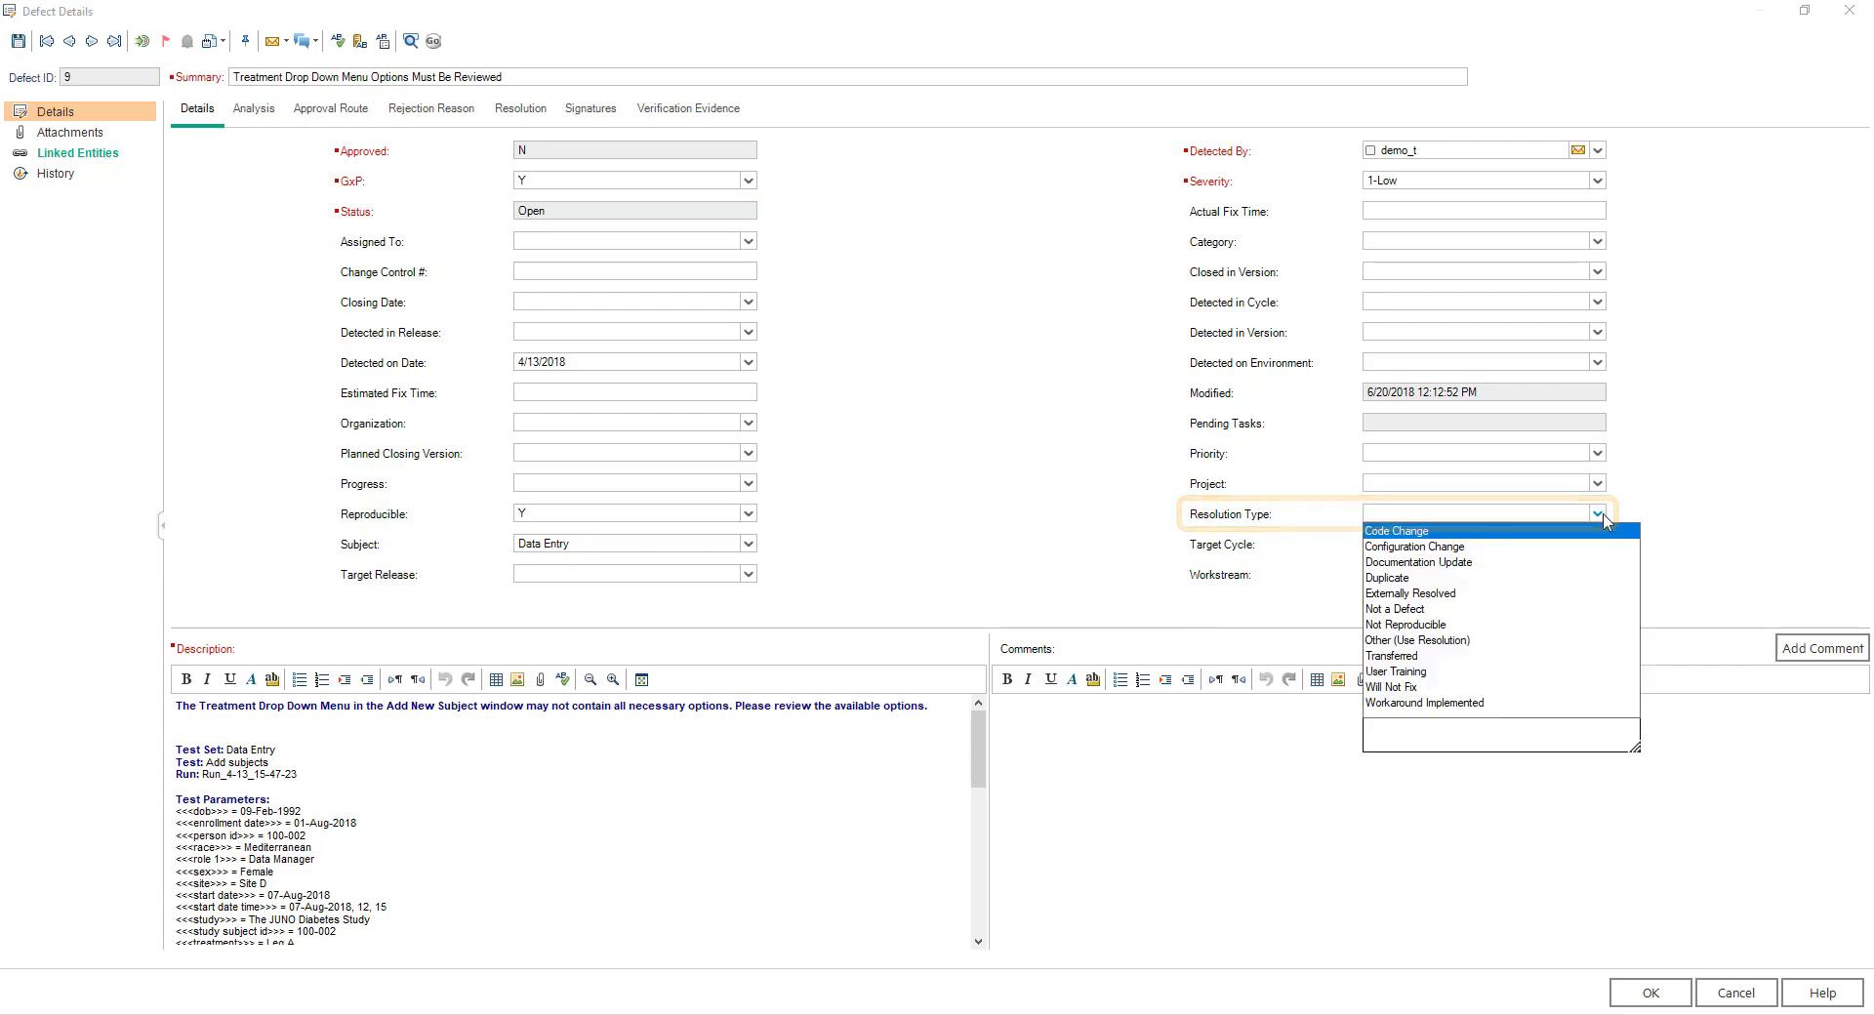
{"action": "left_click", "coordinate": [1451, 534]}
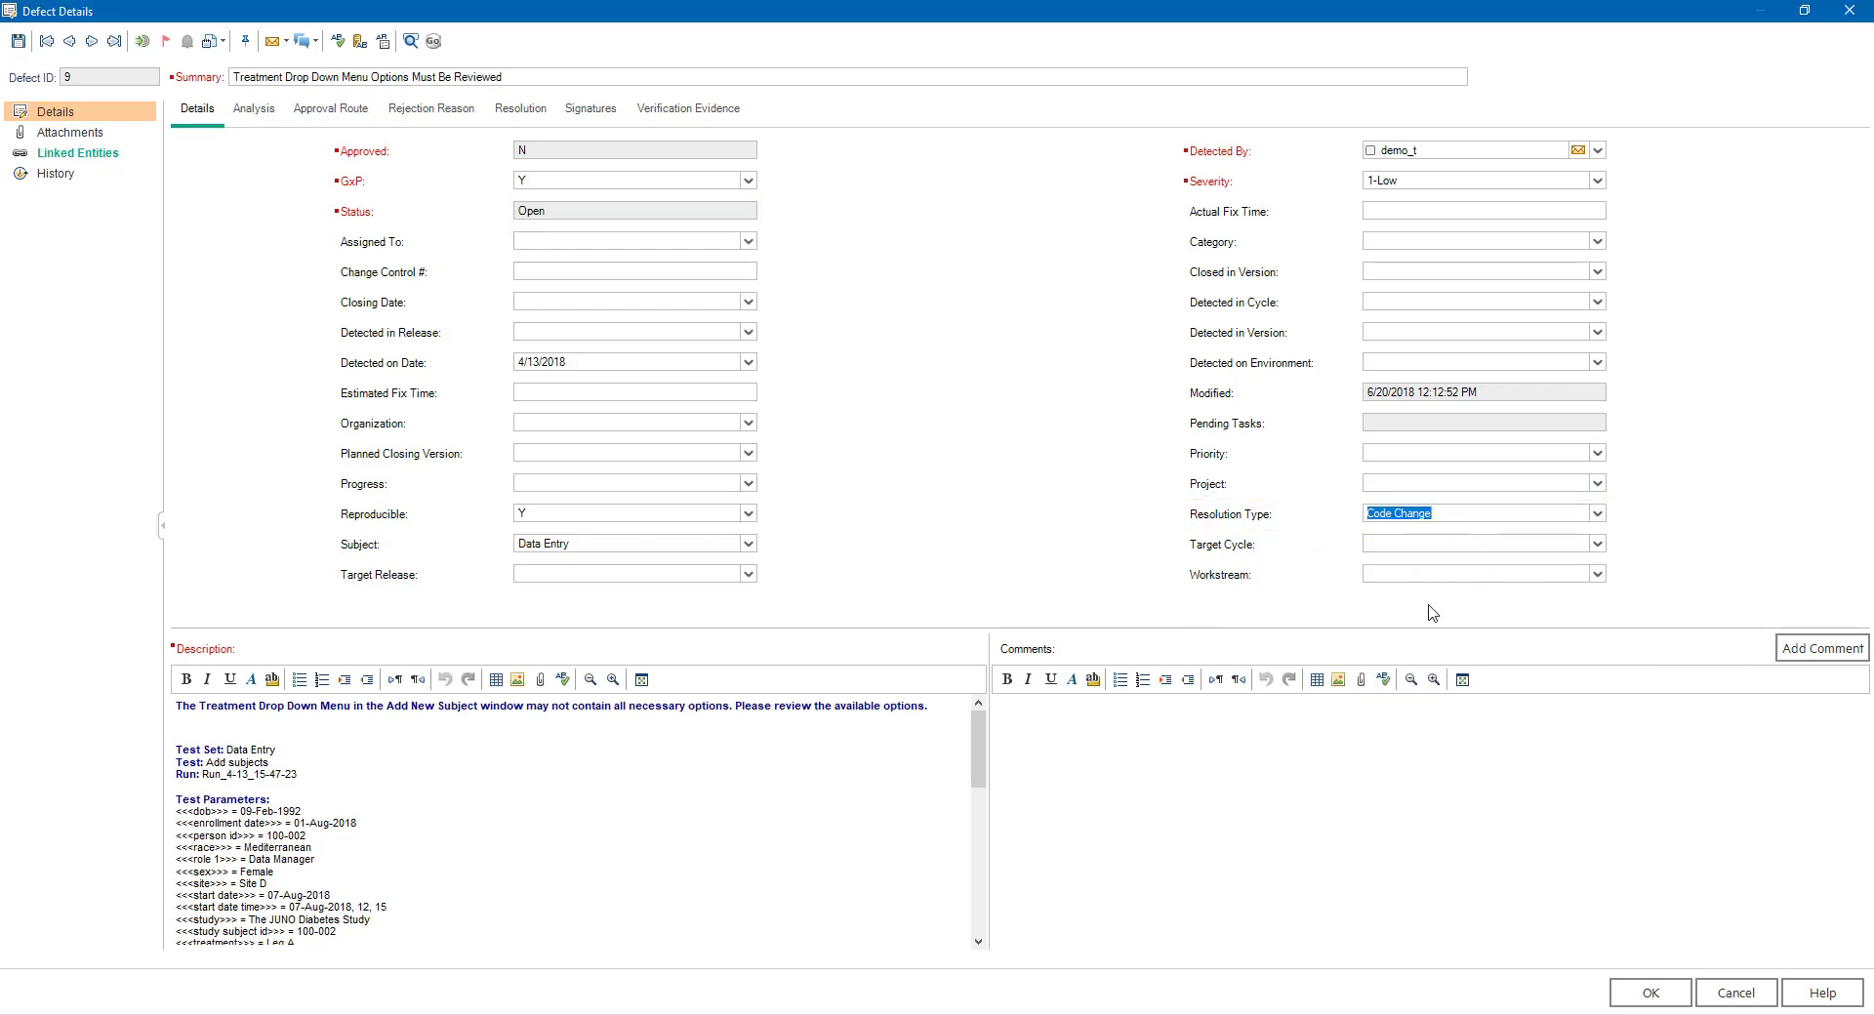
{"action": "left_click", "coordinate": [518, 113]}
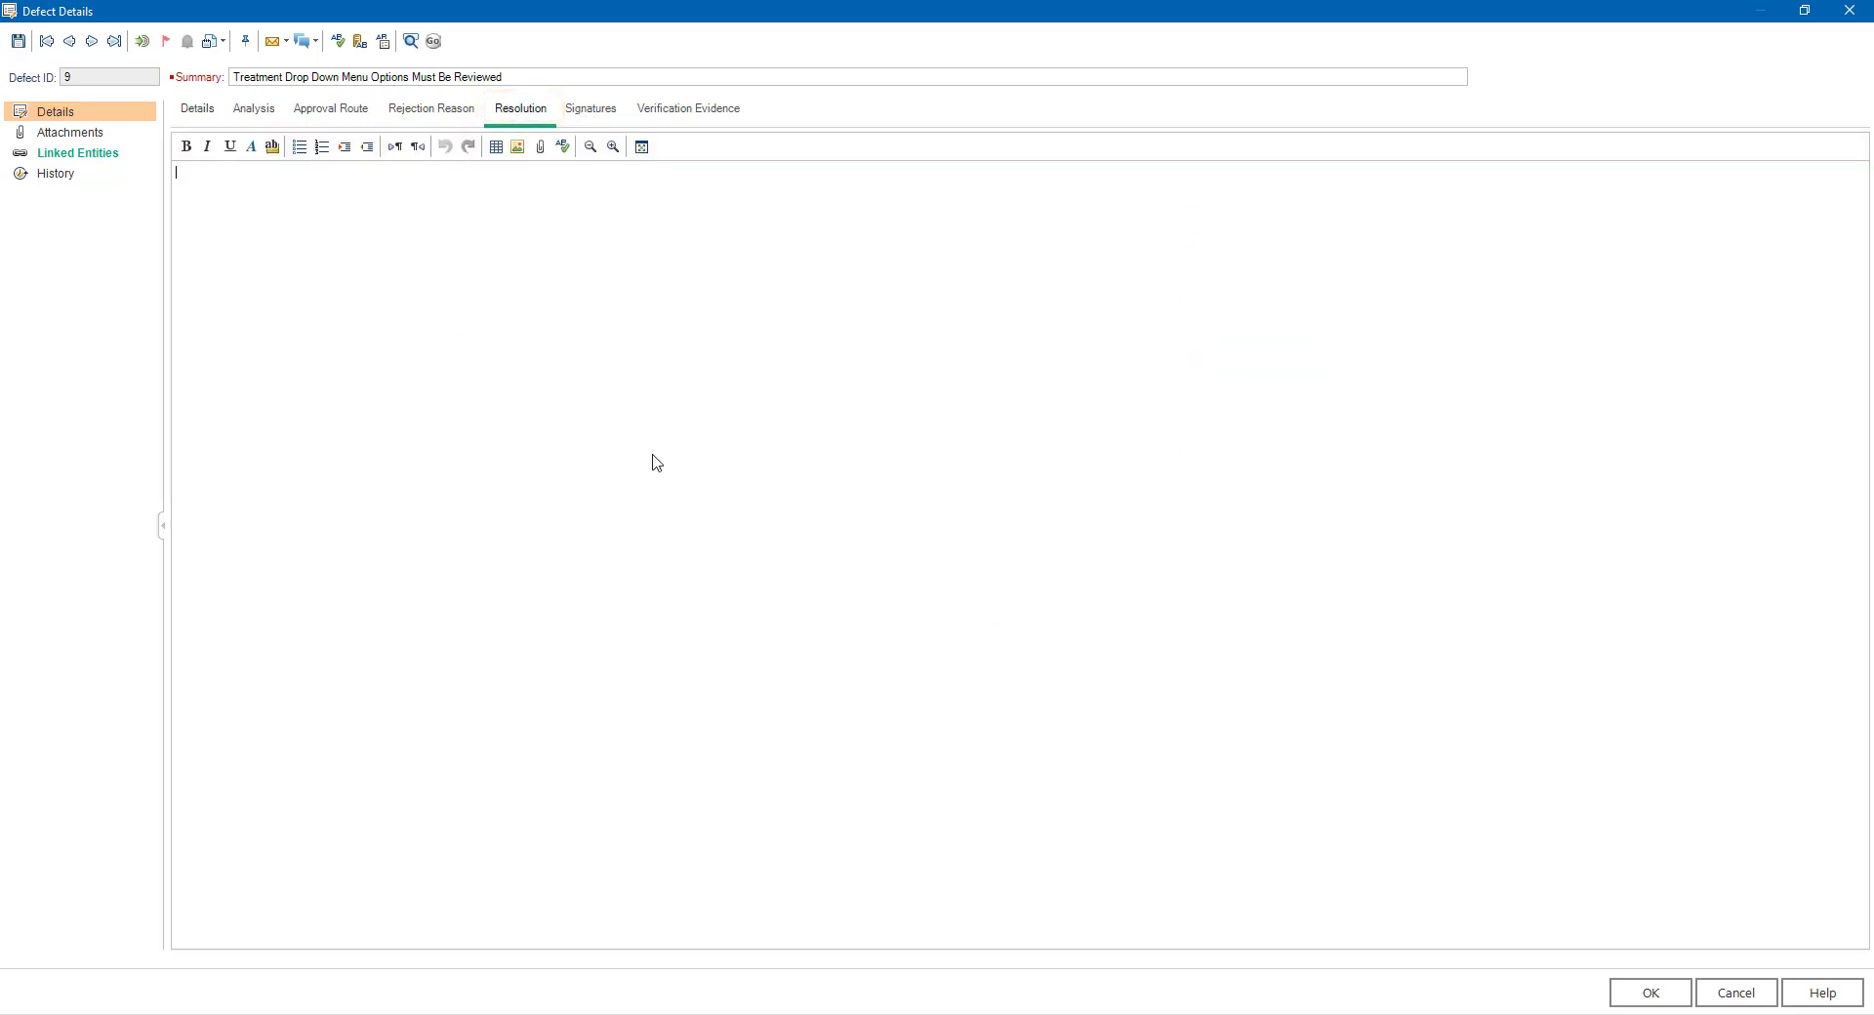
{"action": "type", "text": "."}
{"action": "left_click", "coordinate": [209, 121]}
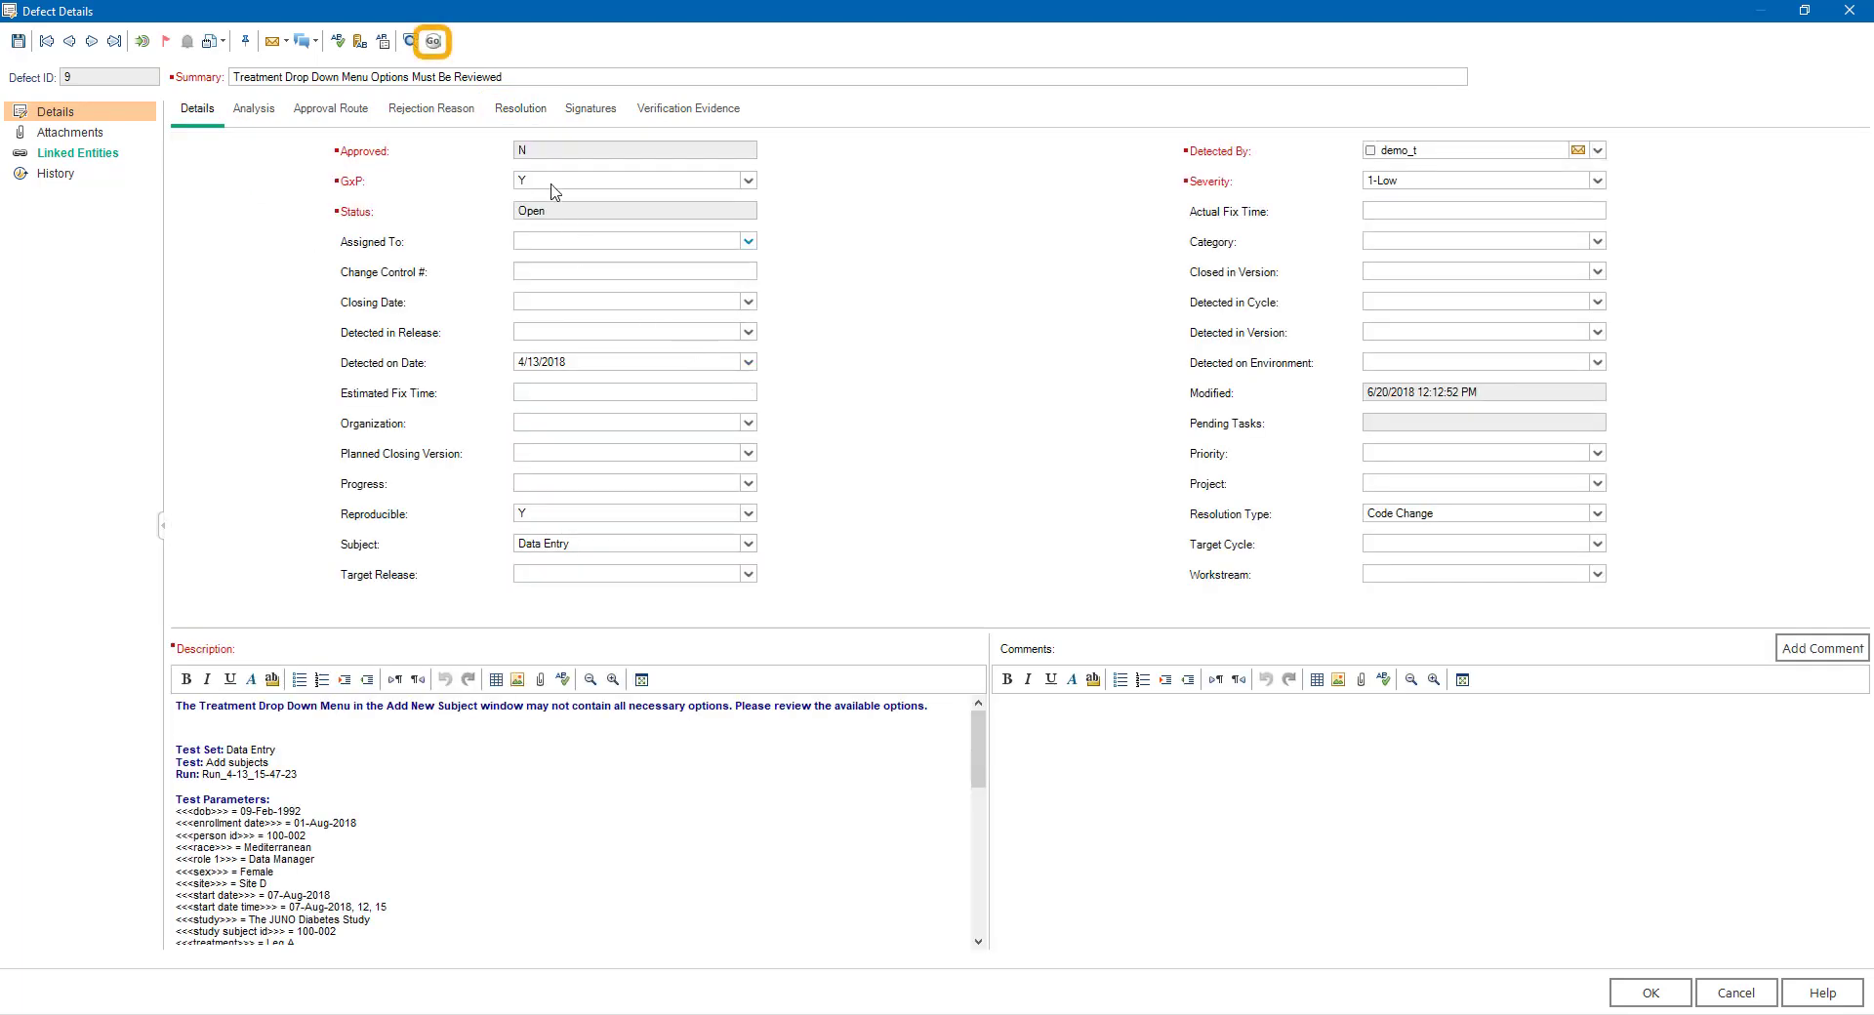
- Run the VERA Start Verification action on defect 9 to transition it to Ready to Verify
{"action": "left_click", "coordinate": [434, 42]}
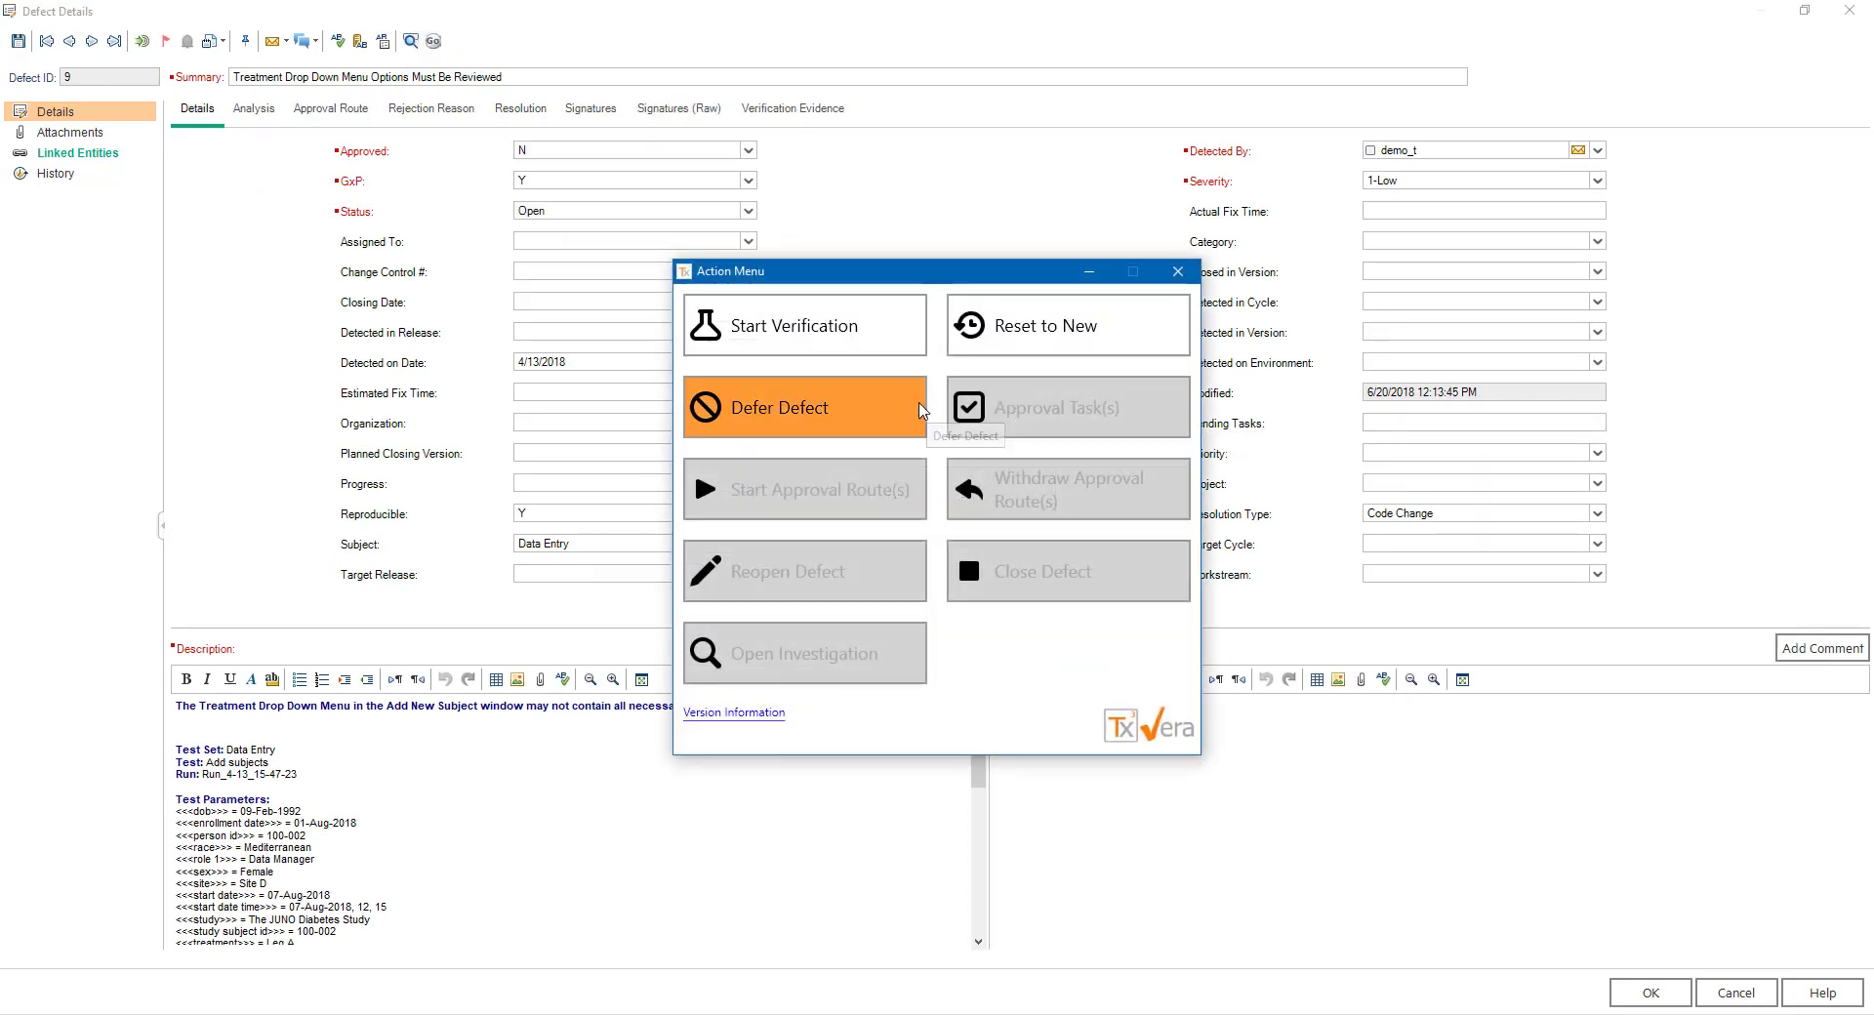
{"action": "left_click", "coordinate": [909, 339]}
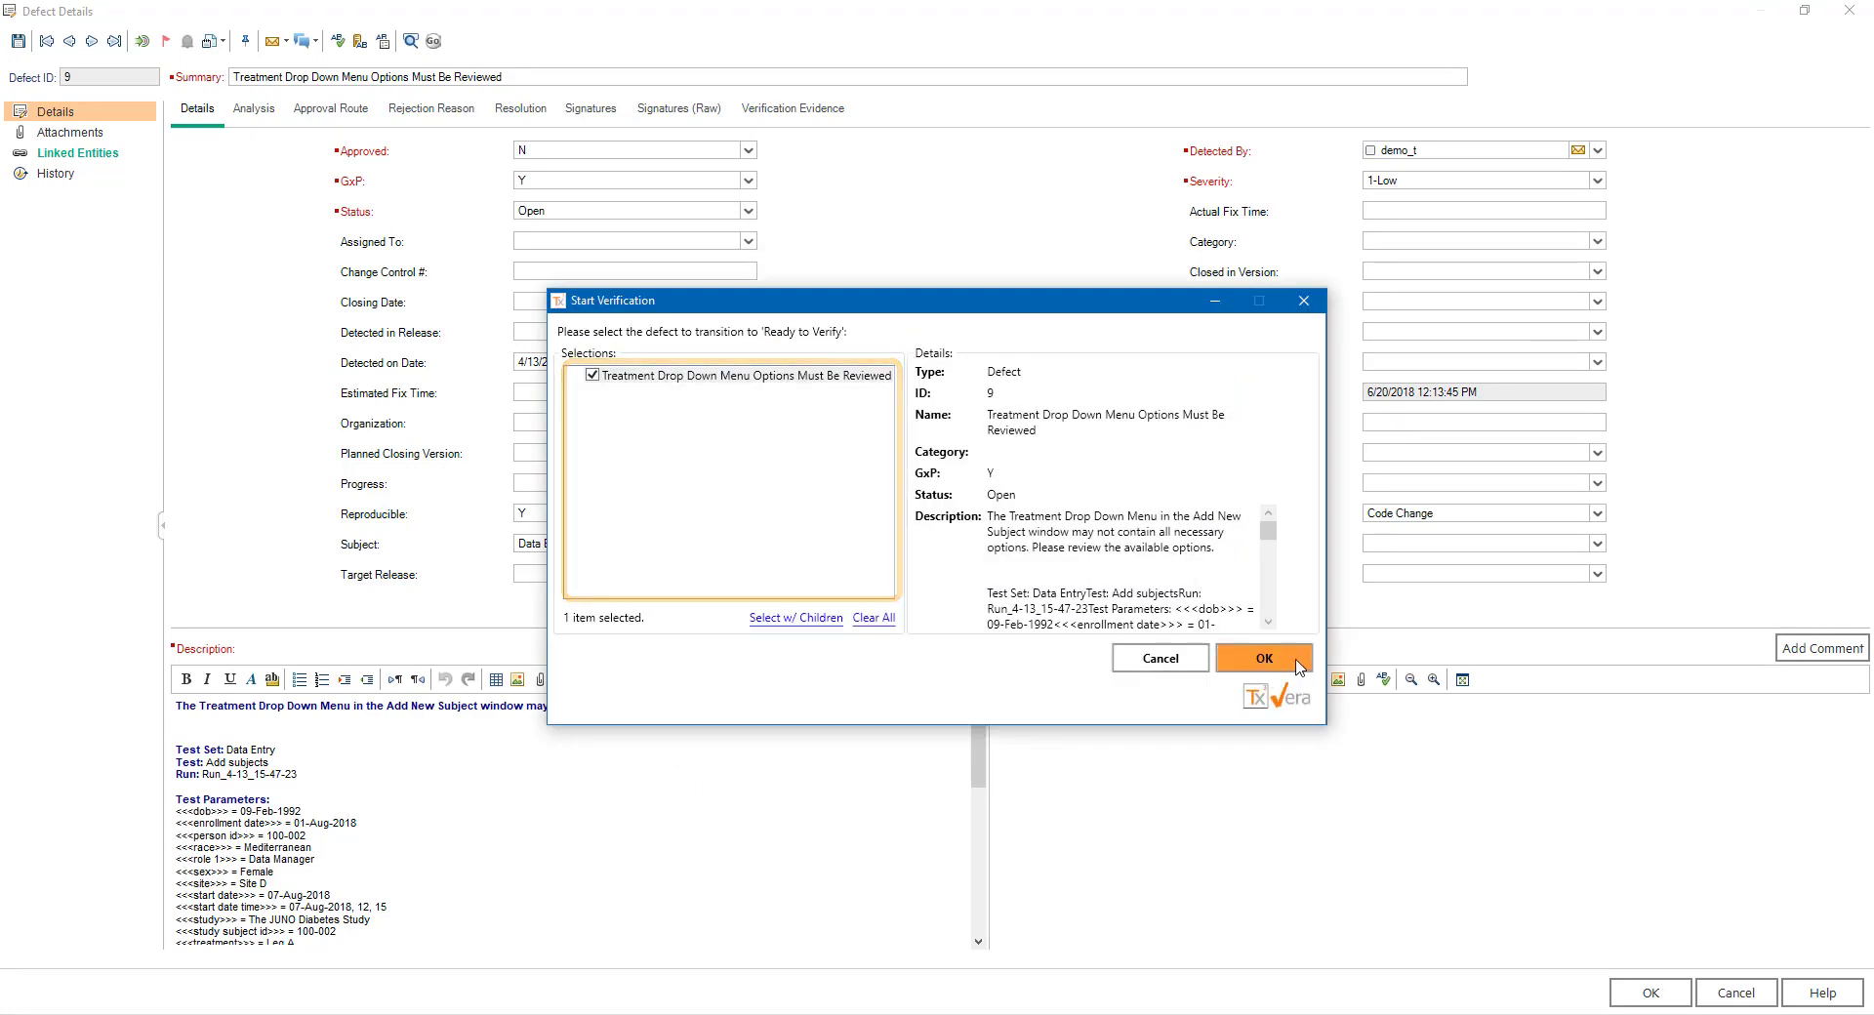
{"action": "left_click", "coordinate": [1264, 659]}
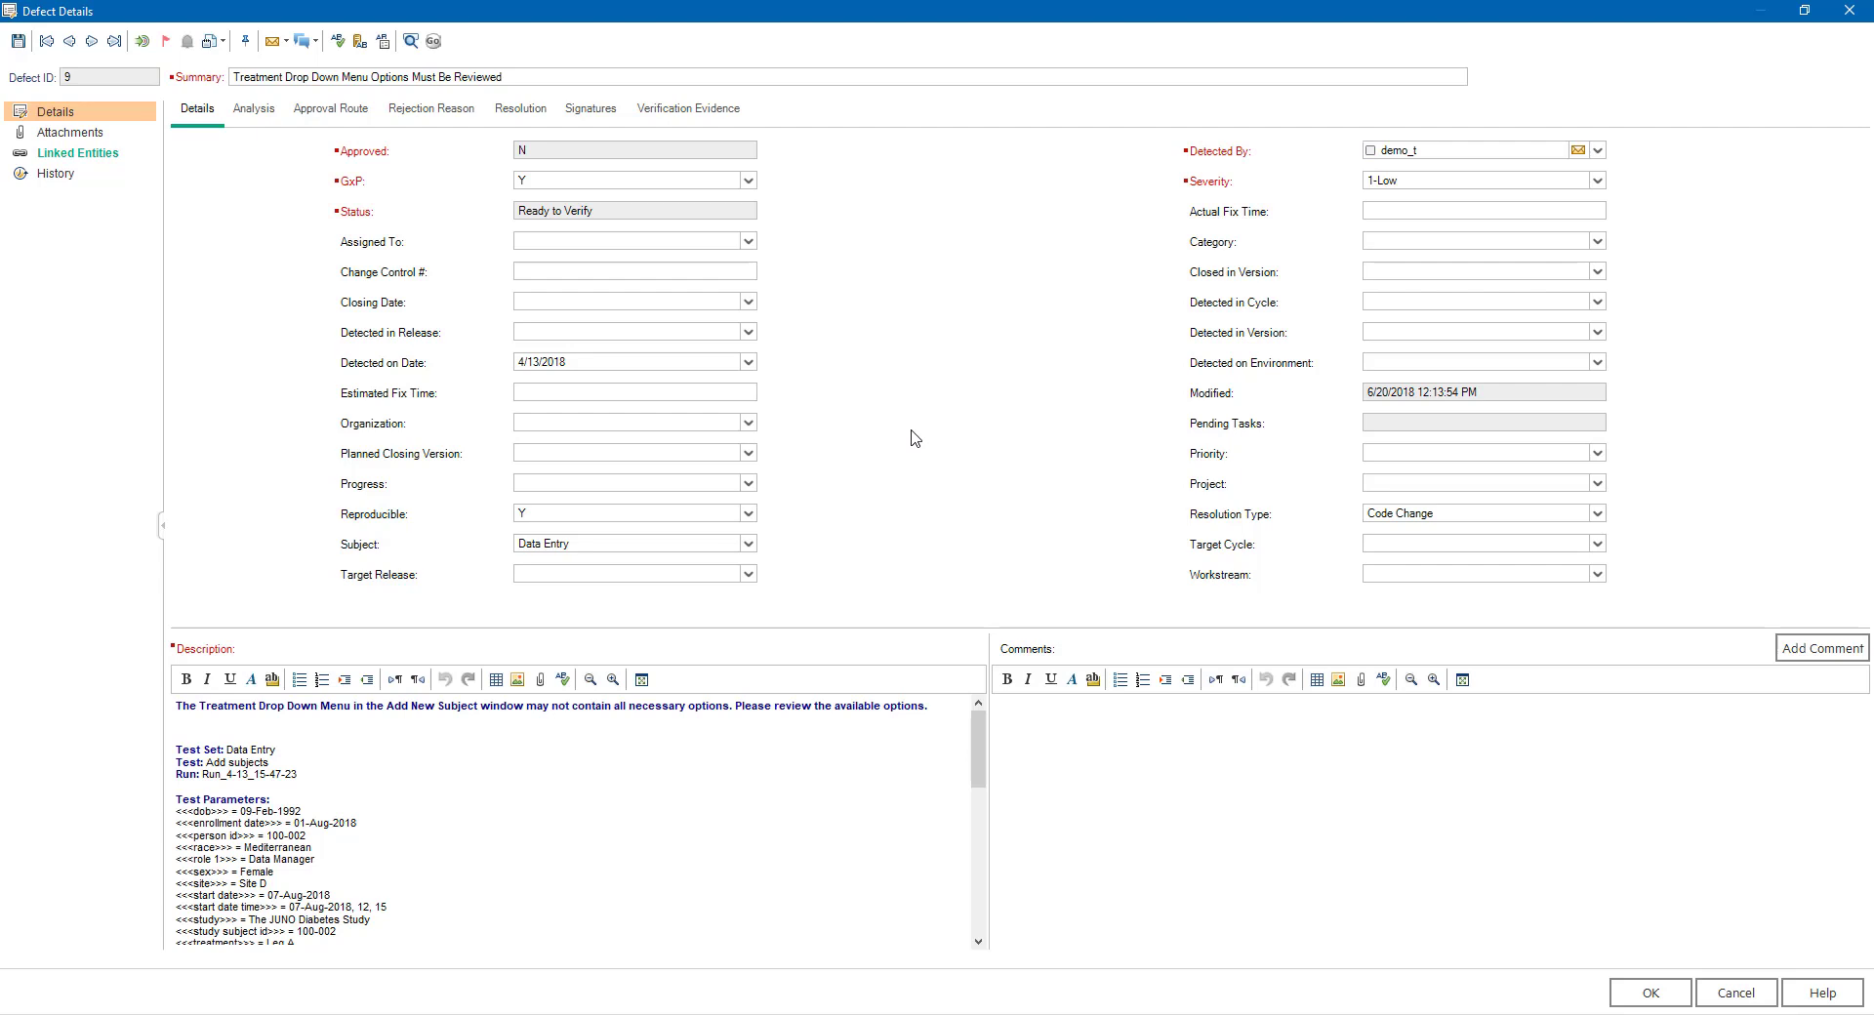
- Set the category to Application (Code) and enter "Evidence provided in attachments." as the verification evidence
{"action": "left_click", "coordinate": [1598, 242]}
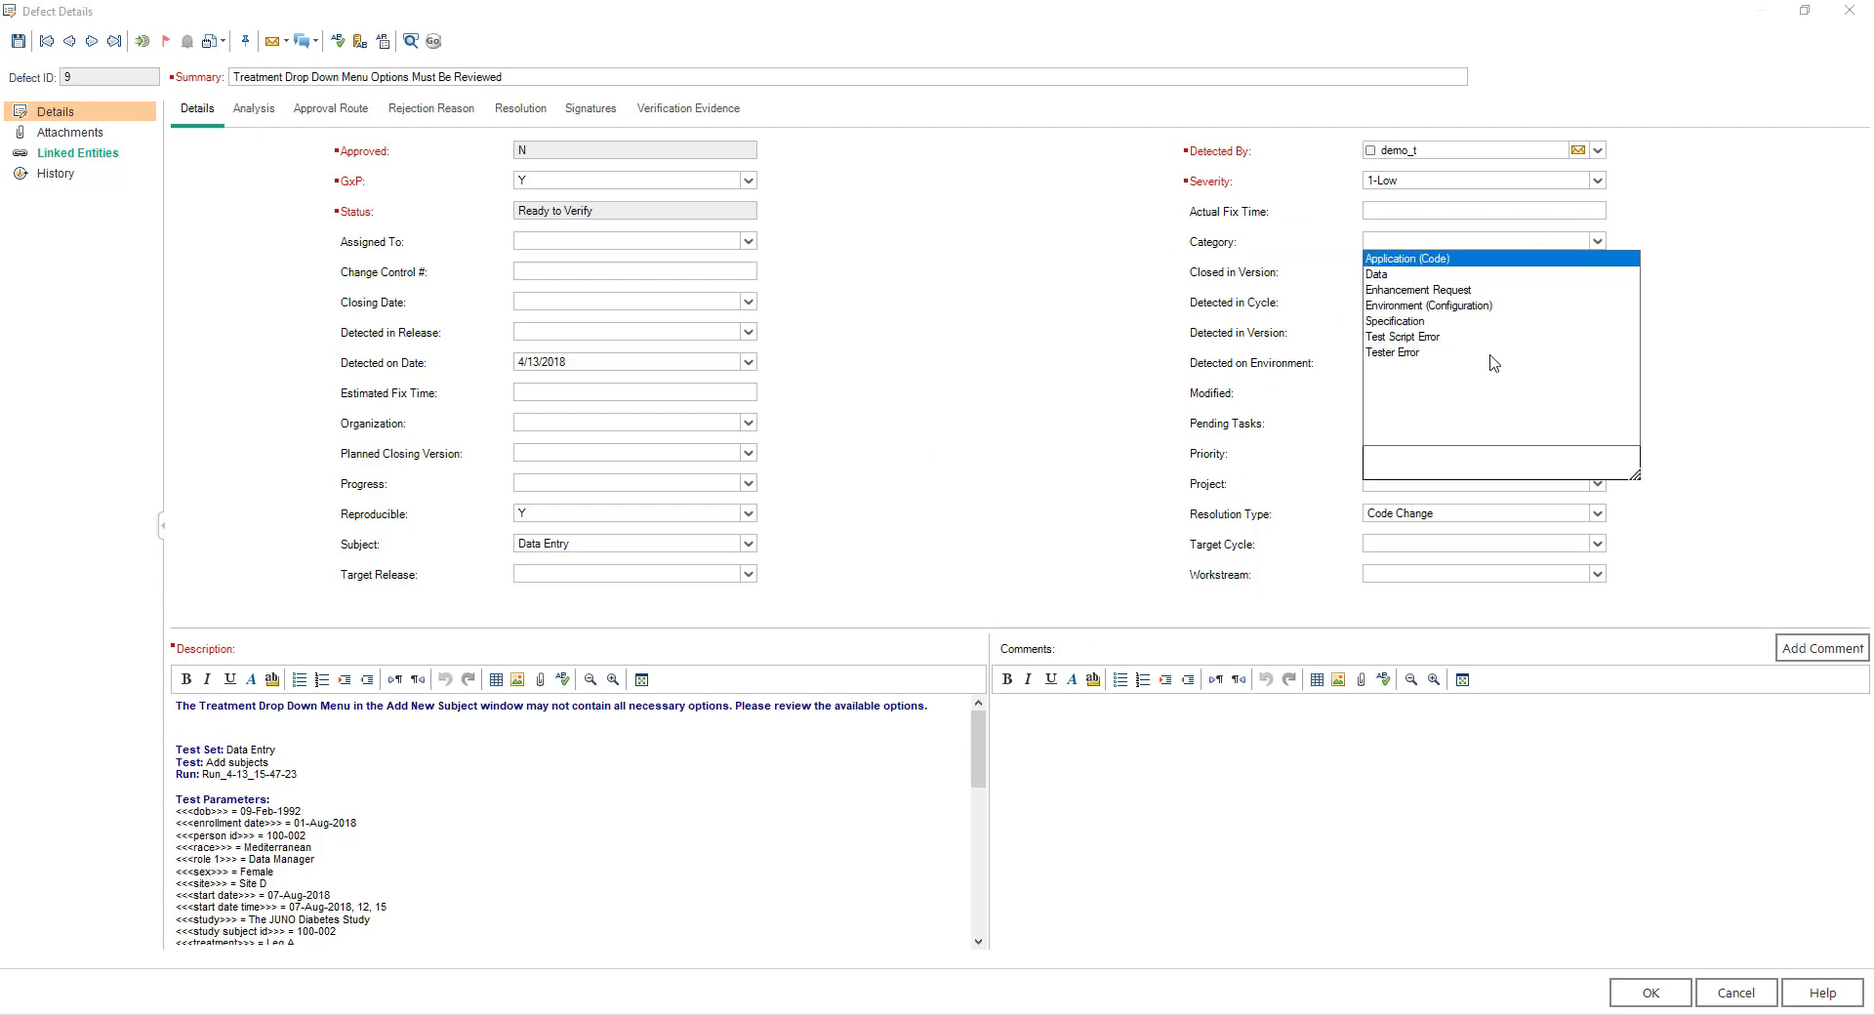
{"action": "left_click", "coordinate": [1410, 258]}
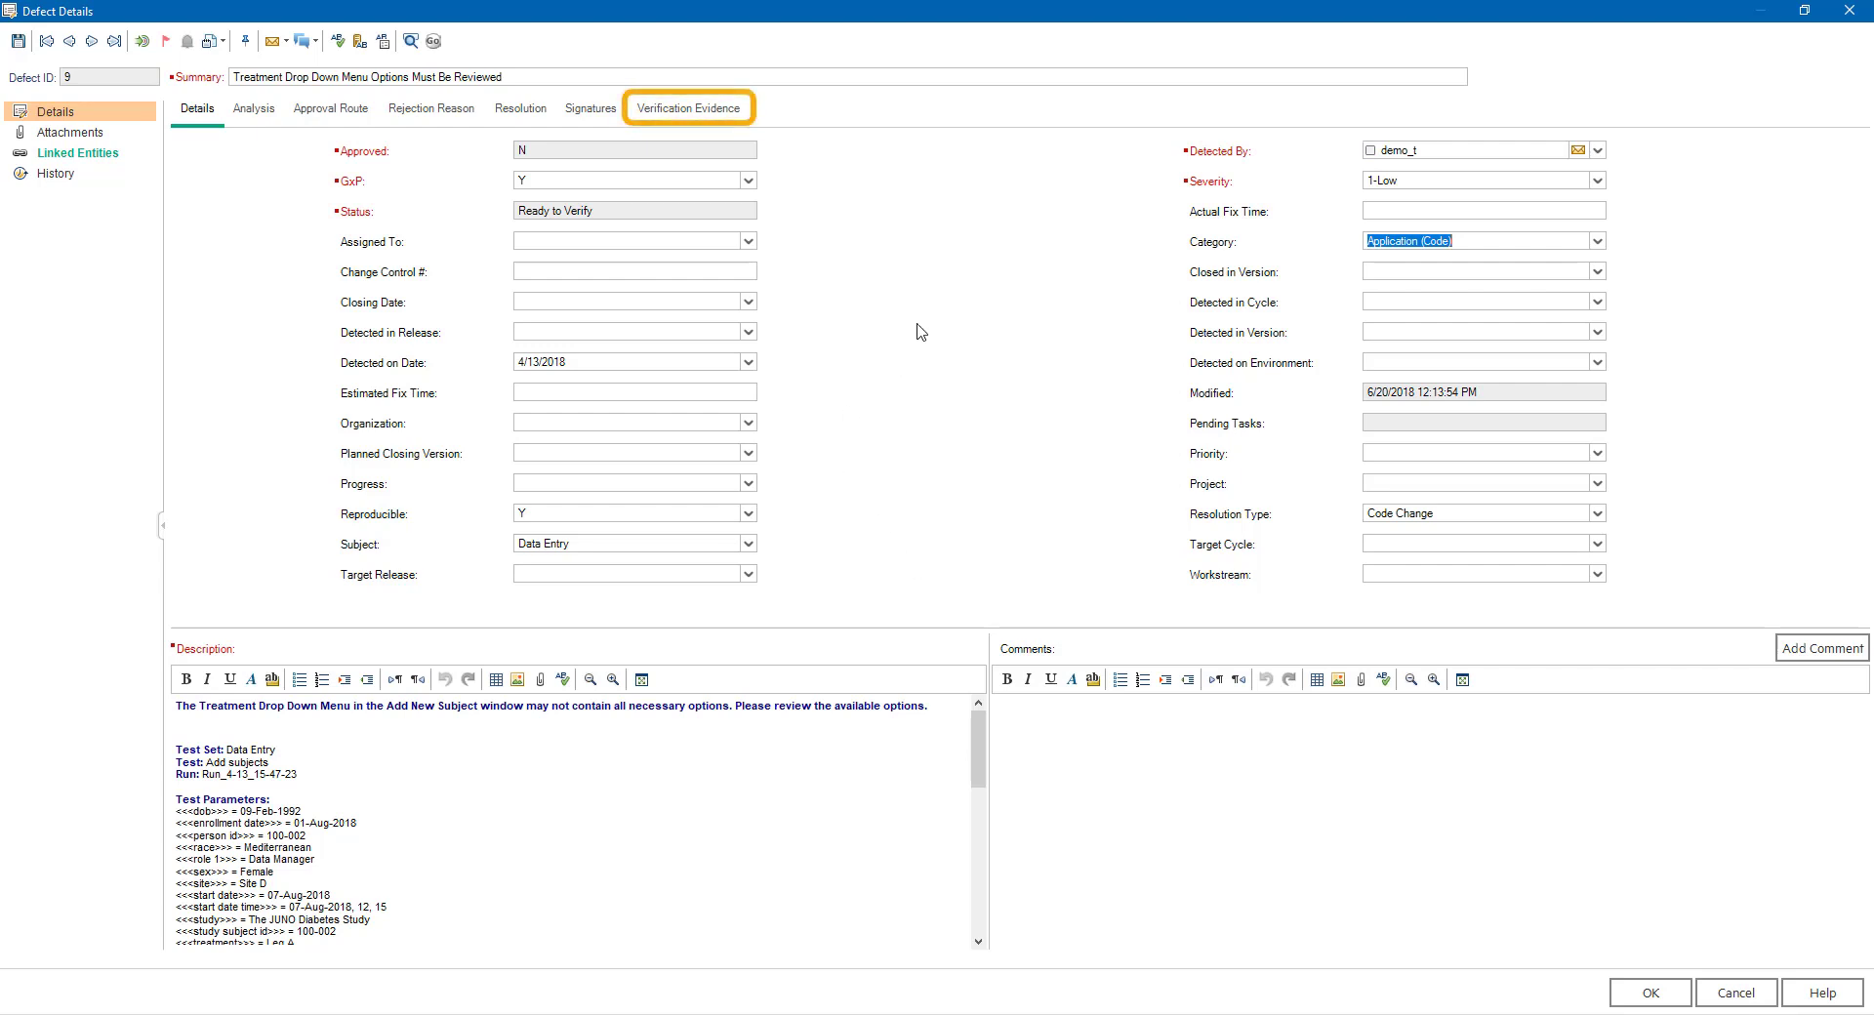
{"action": "left_click", "coordinate": [692, 113]}
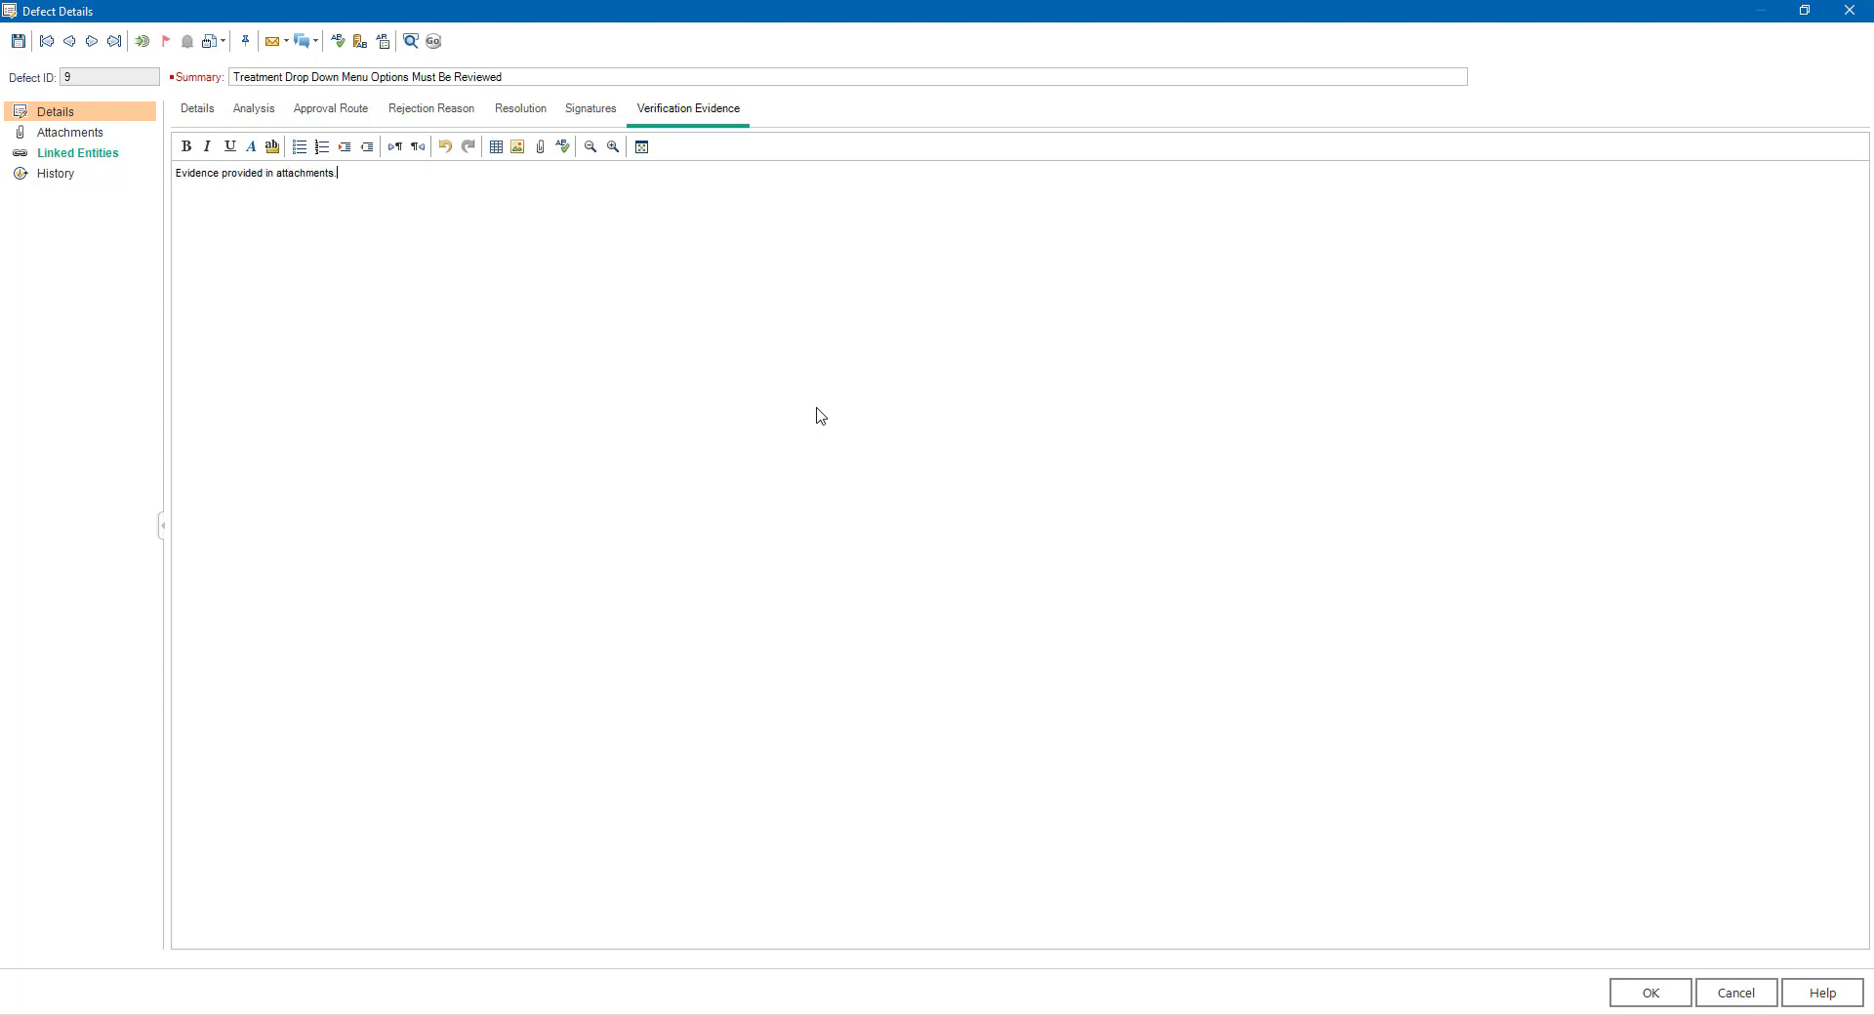
- Enter "Error found in code. Patch to be implemented." as the defect's analysis and return to its general details
{"action": "left_click", "coordinate": [254, 110]}
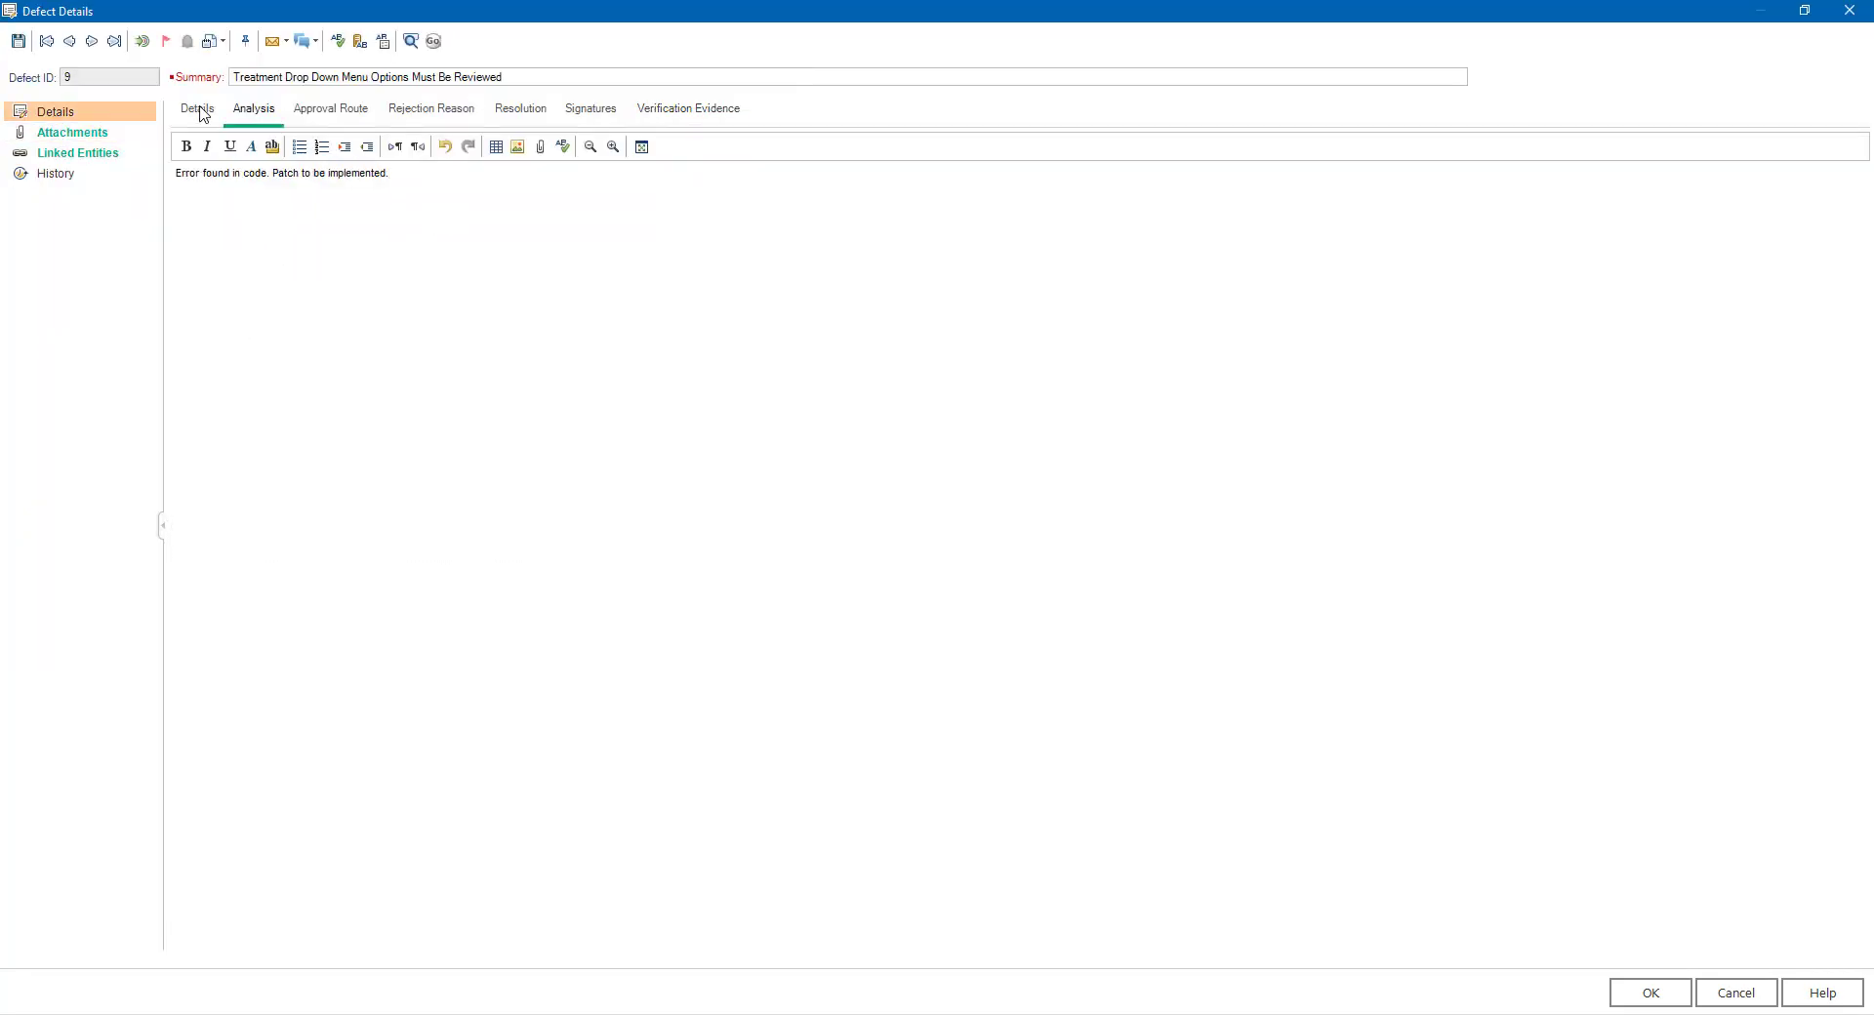
{"action": "left_click", "coordinate": [200, 112]}
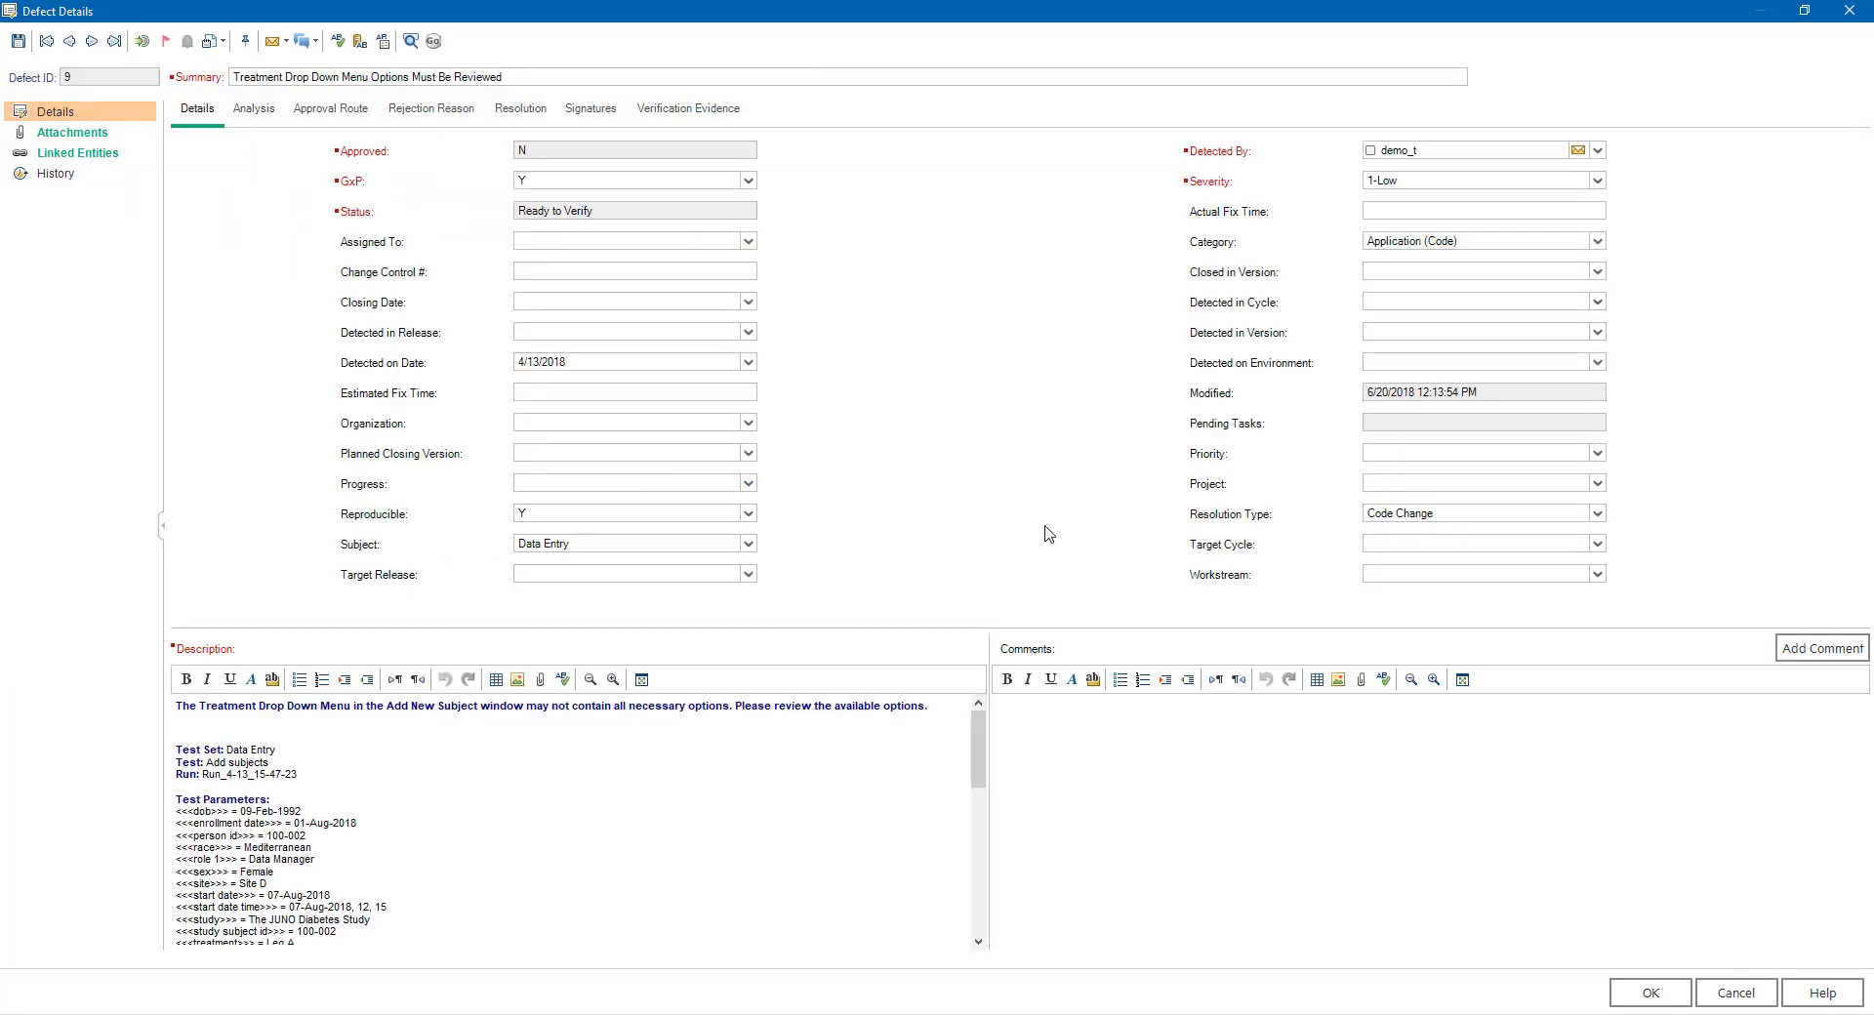
- Start the approval route for defect 9 with the default route configuration of business, technical and quality approvals
{"action": "left_click", "coordinate": [437, 42]}
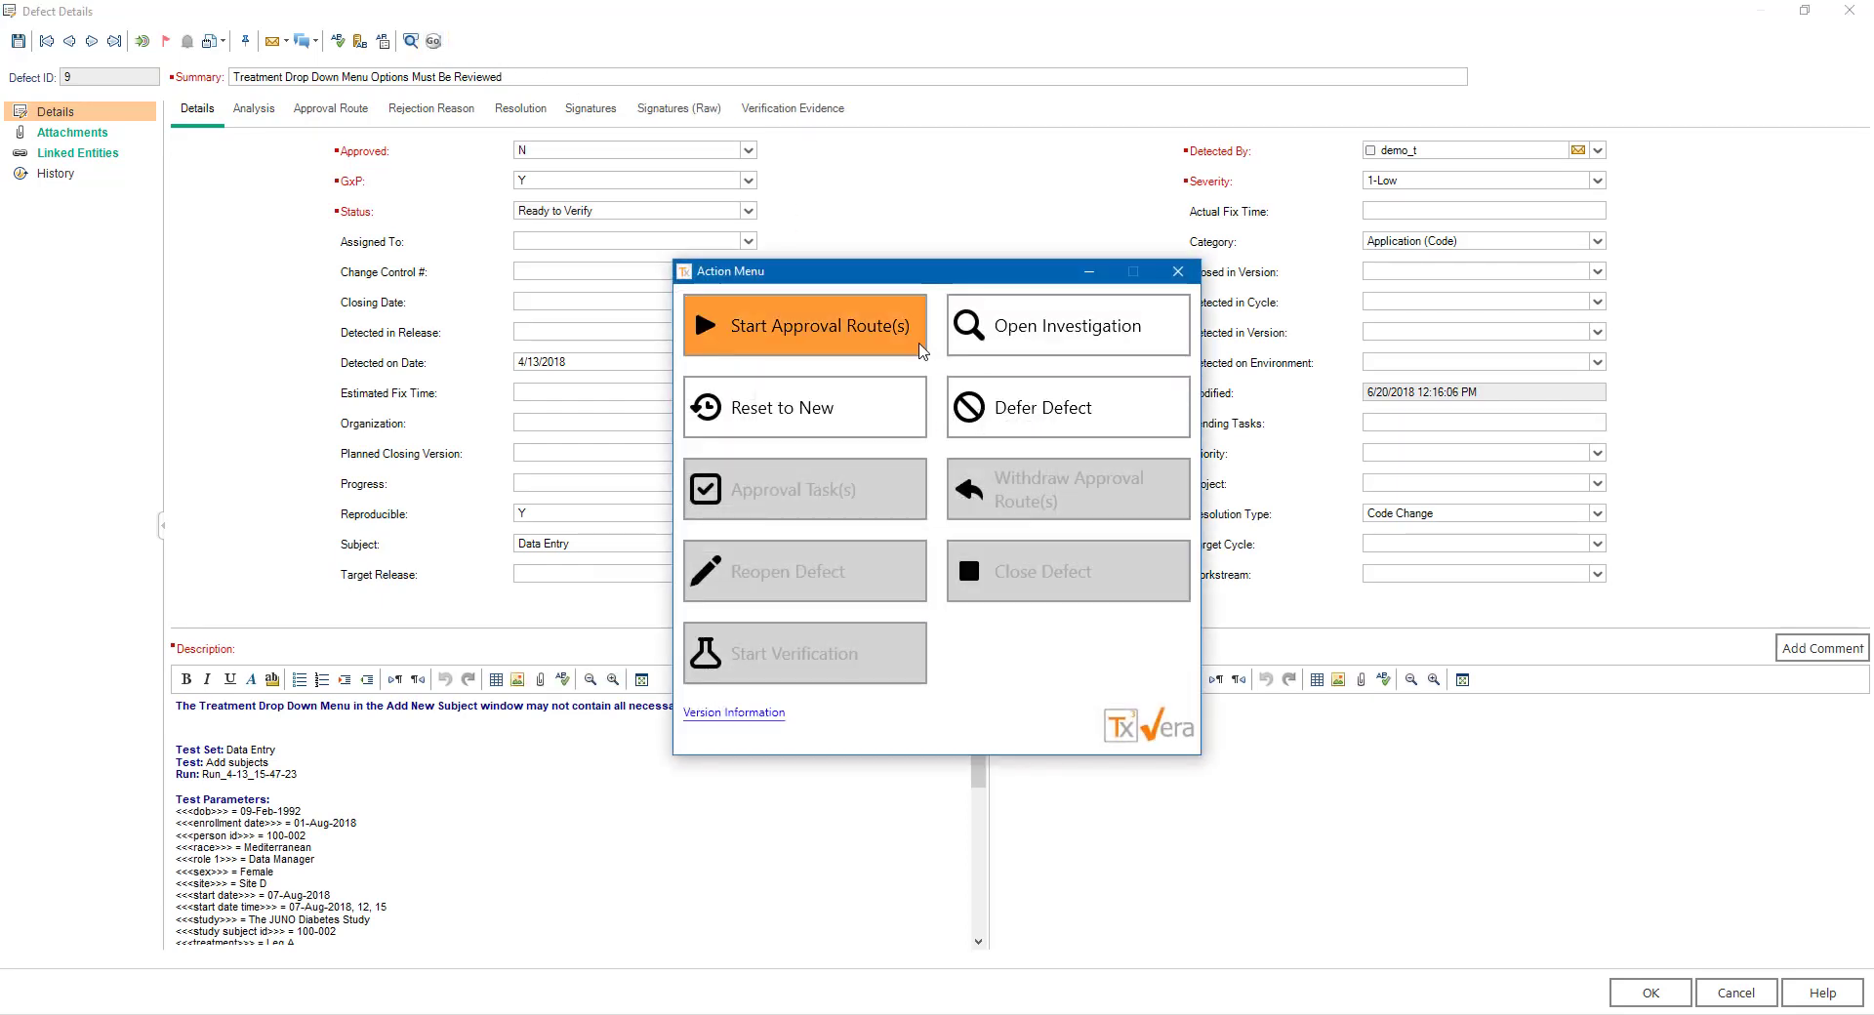
{"action": "left_click", "coordinate": [913, 347]}
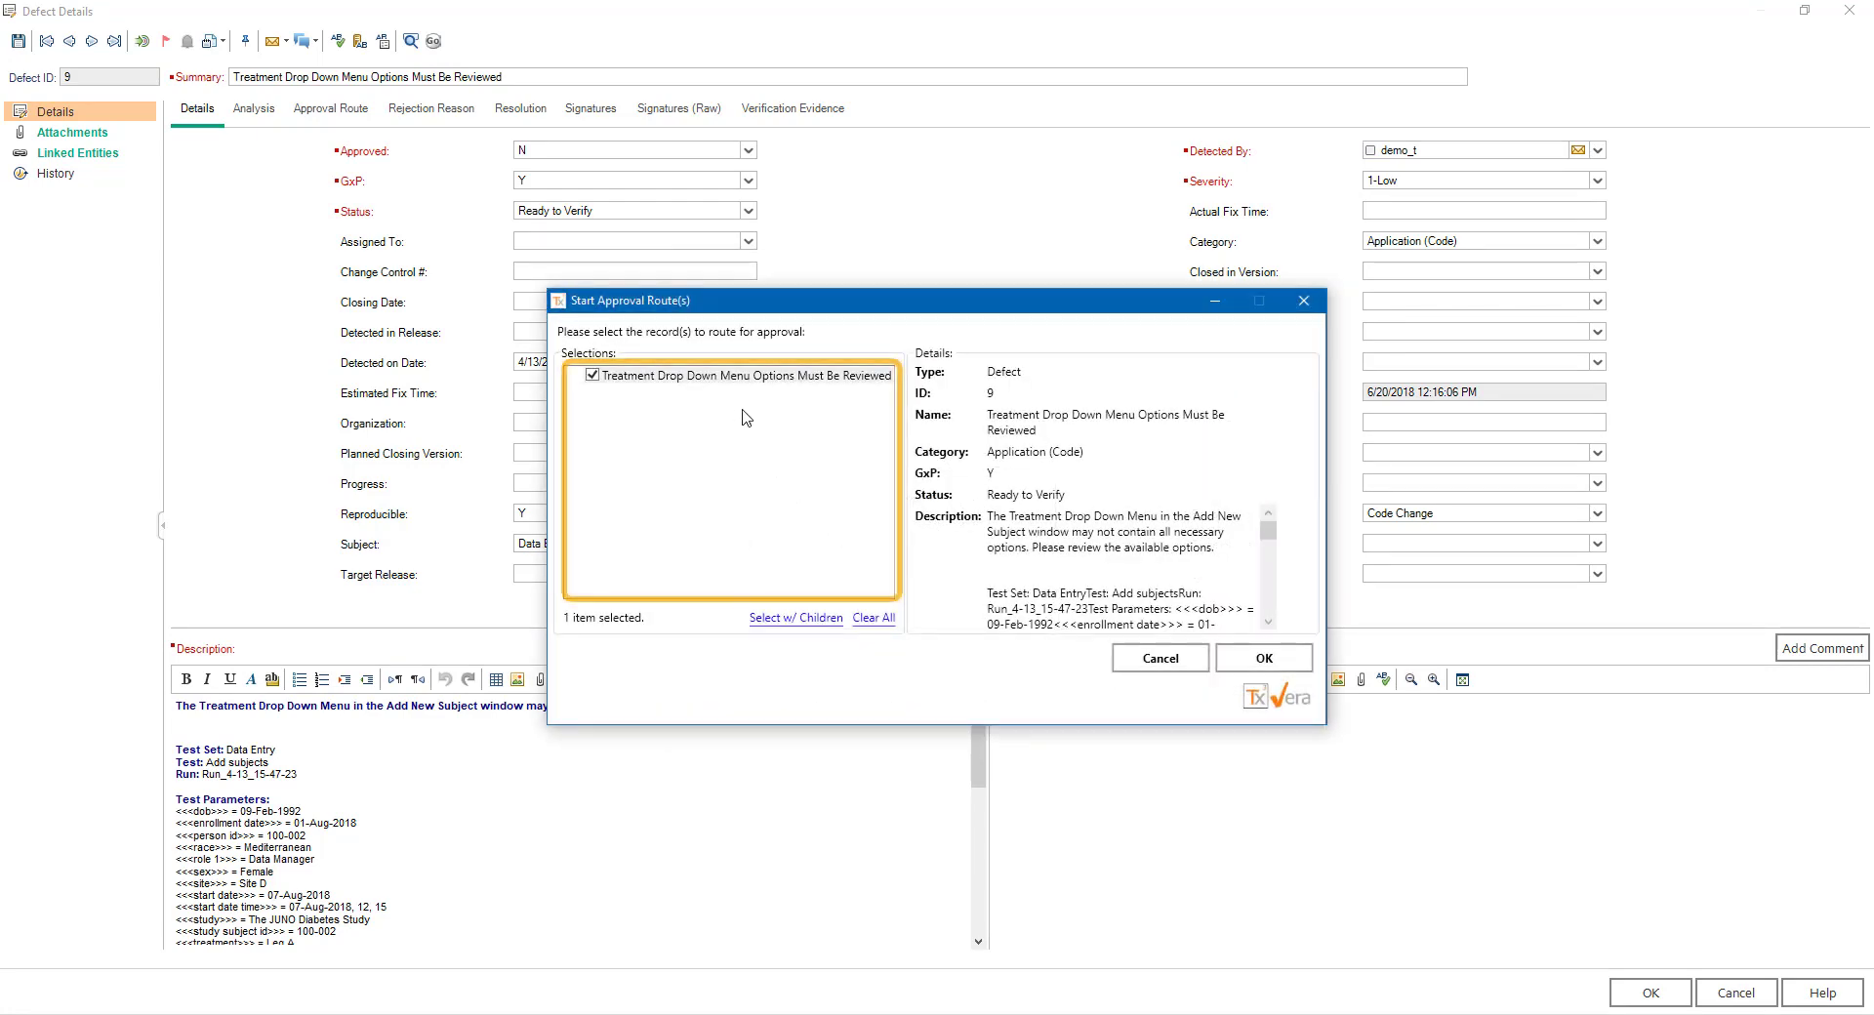
{"action": "left_click", "coordinate": [1249, 658]}
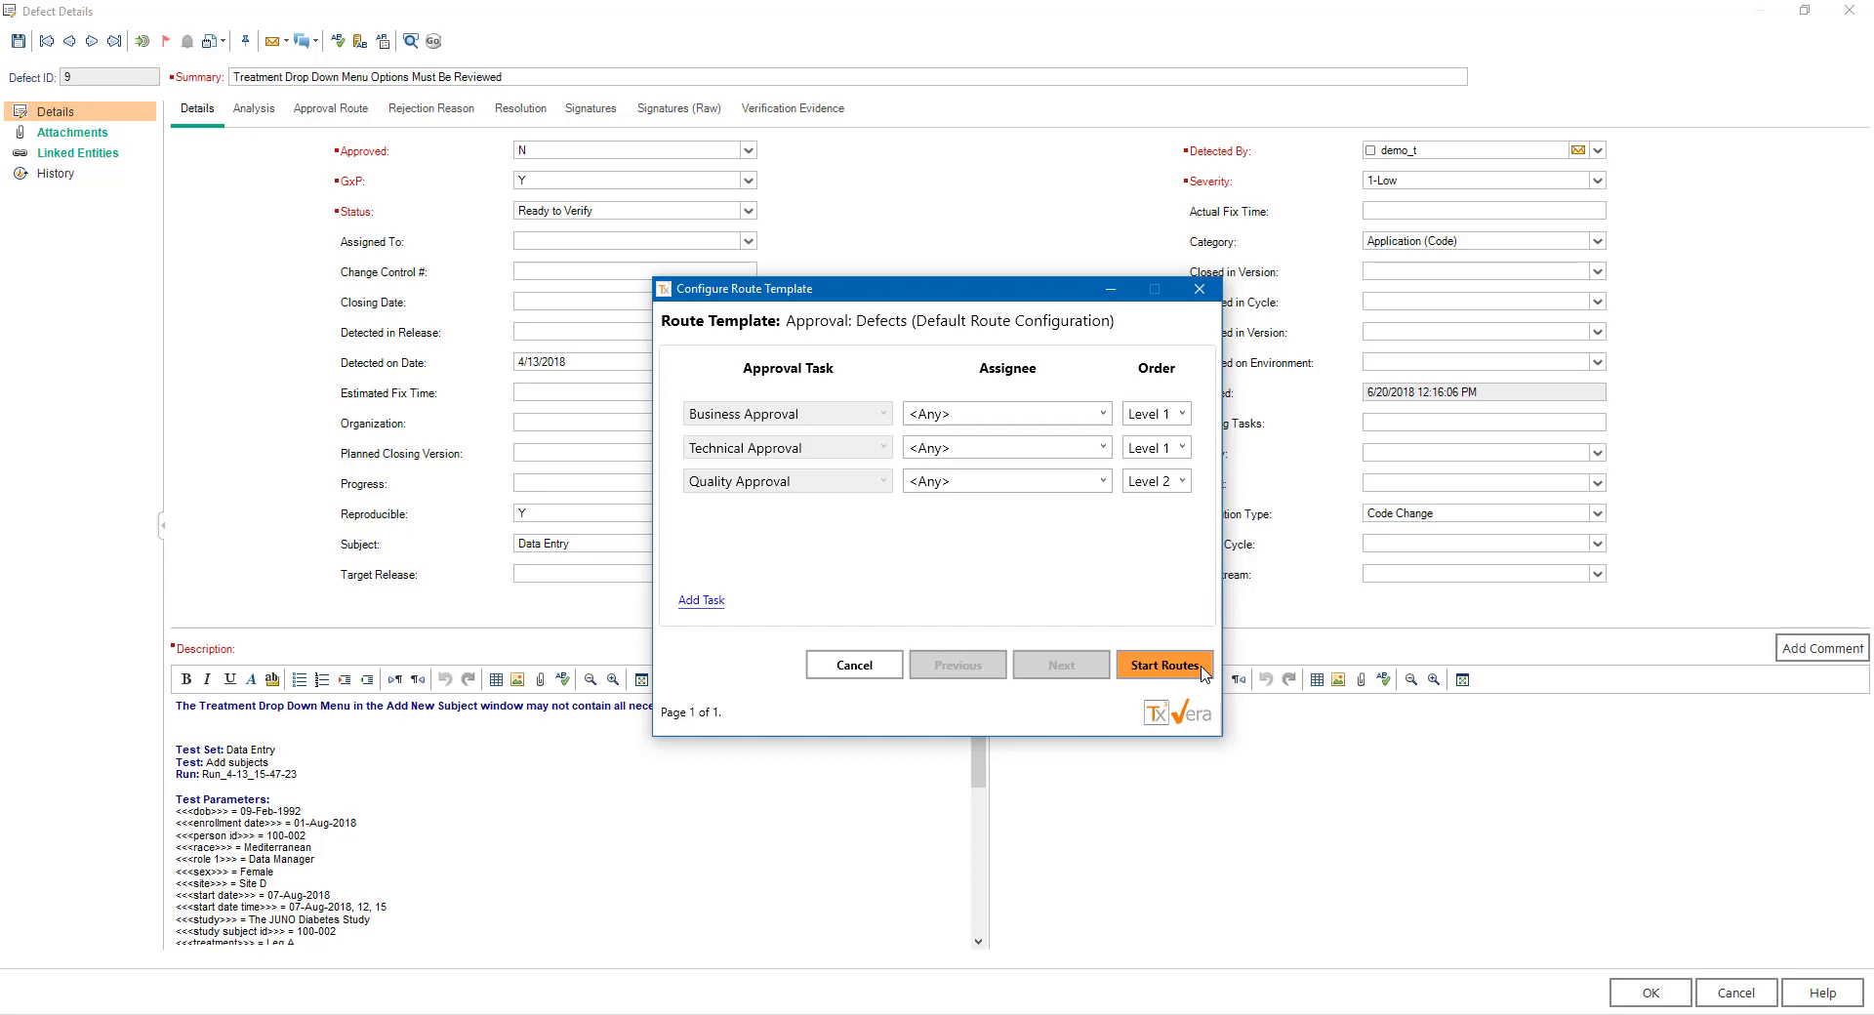
{"action": "left_click", "coordinate": [1164, 665]}
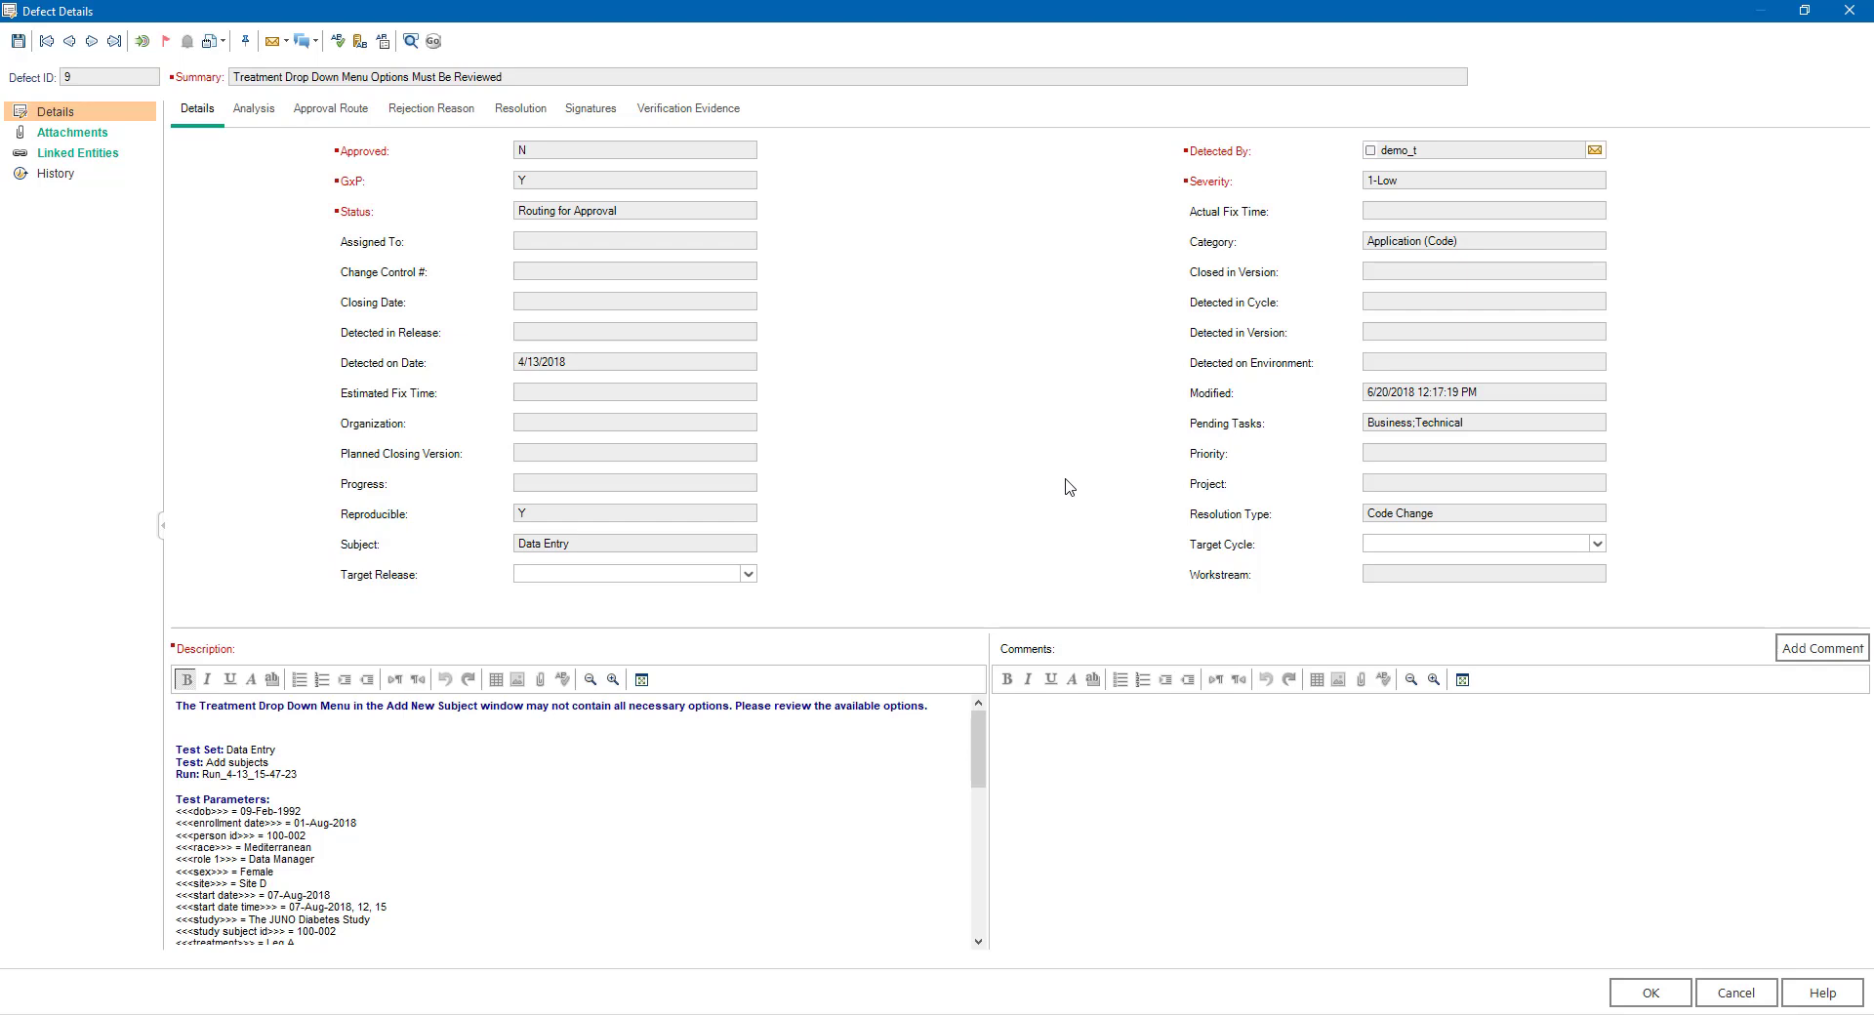
- Withdraw the approval route of defect 9 through the VERA actions
{"action": "left_click", "coordinate": [433, 41]}
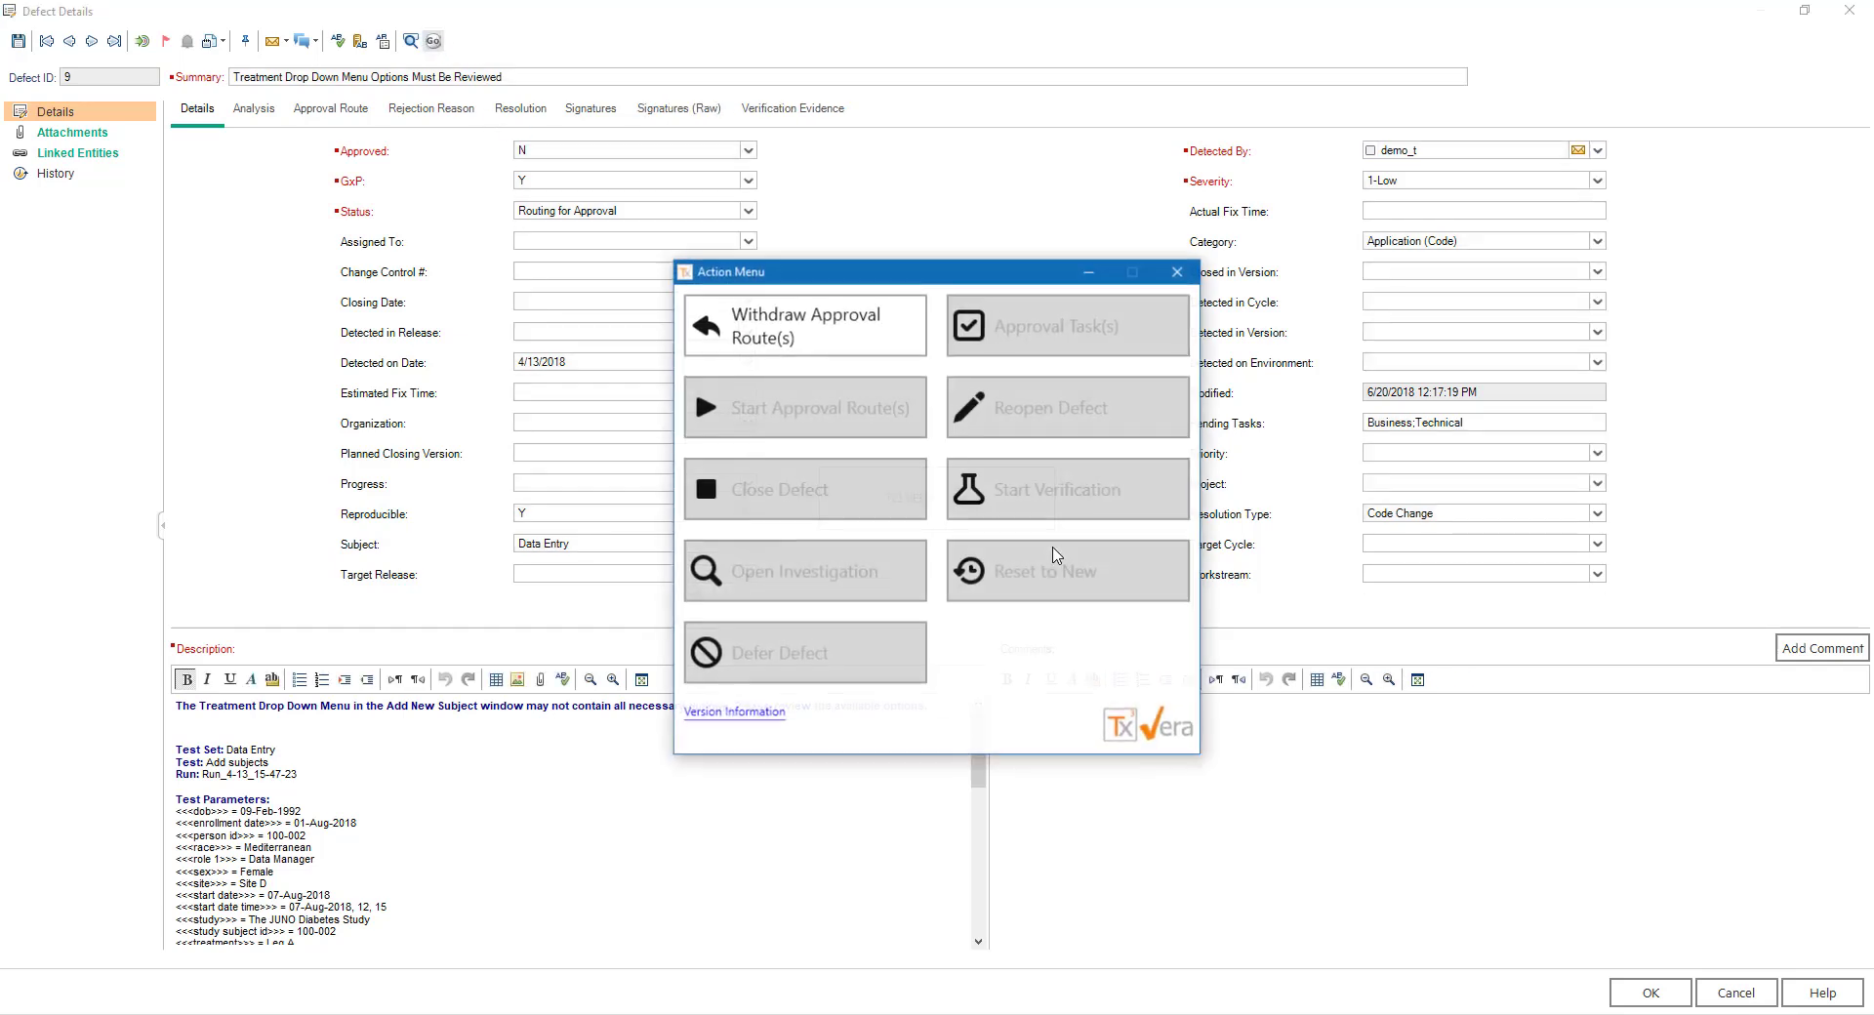
{"action": "left_click", "coordinate": [869, 342]}
{"action": "left_click", "coordinate": [1265, 658]}
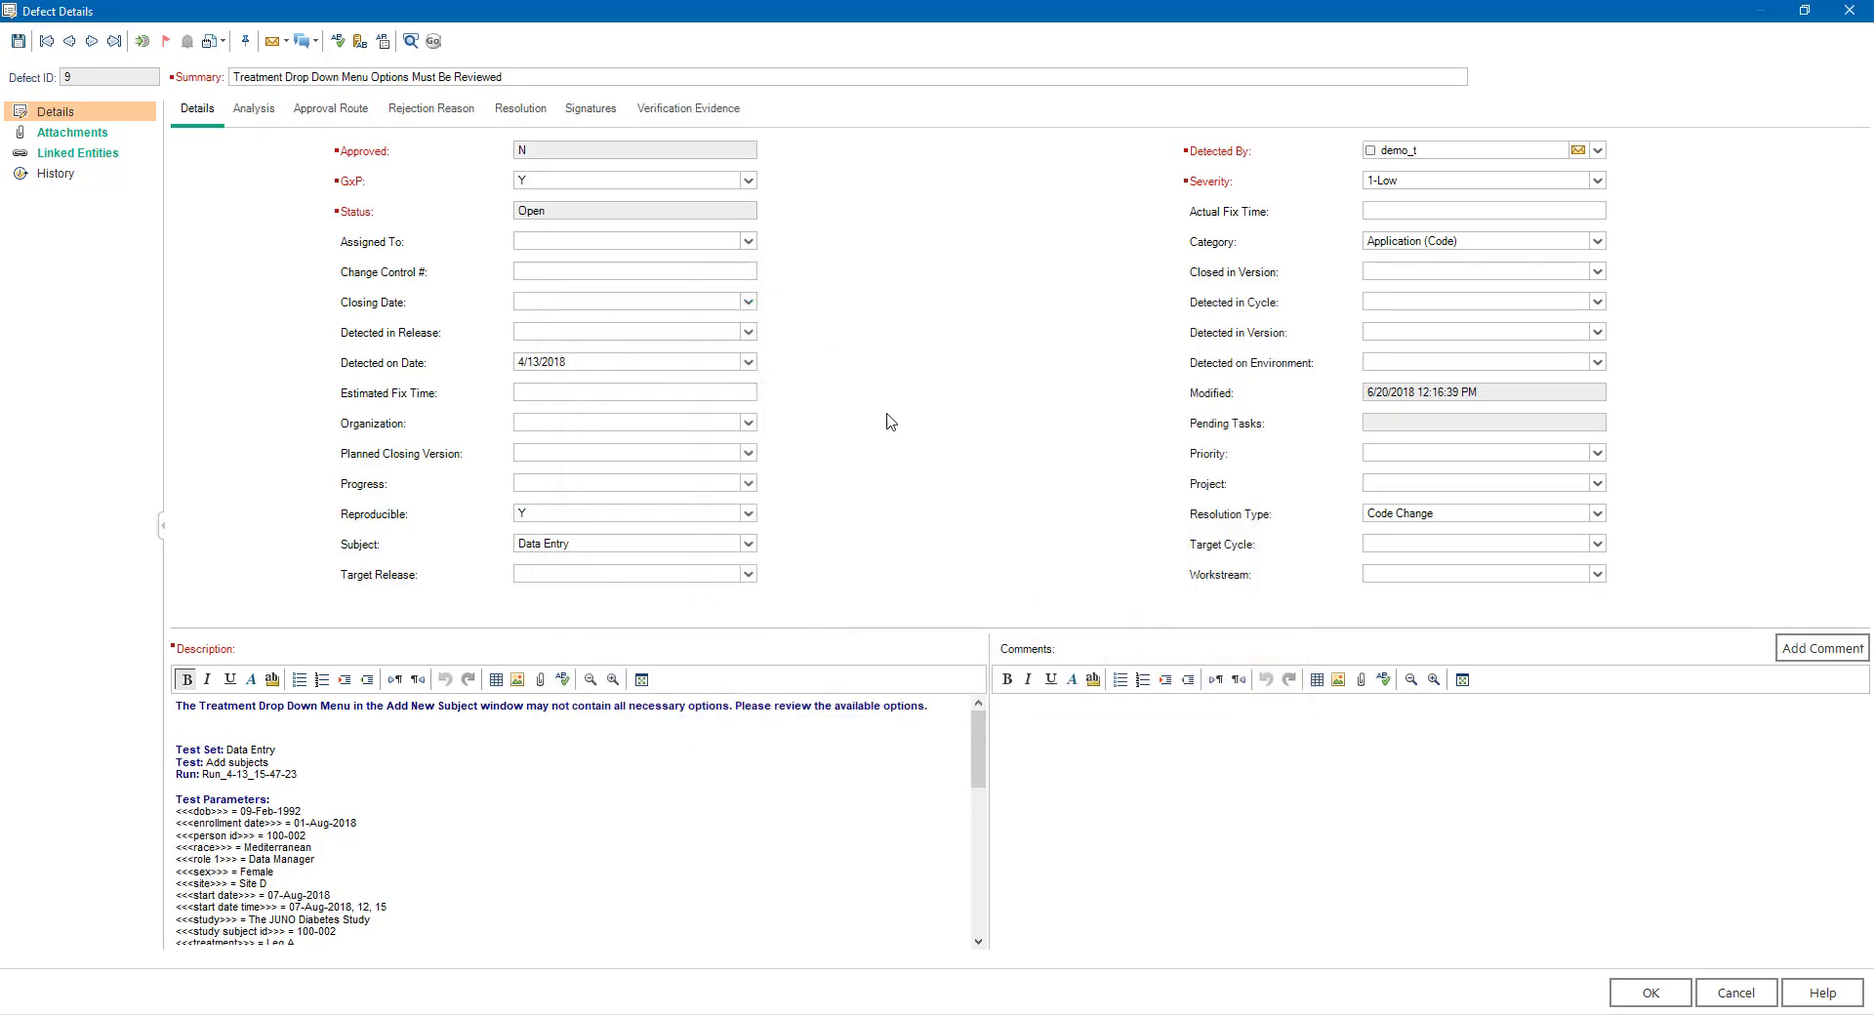
- Run the VERA Defer Defect action on defect 9
{"action": "left_click", "coordinate": [433, 41]}
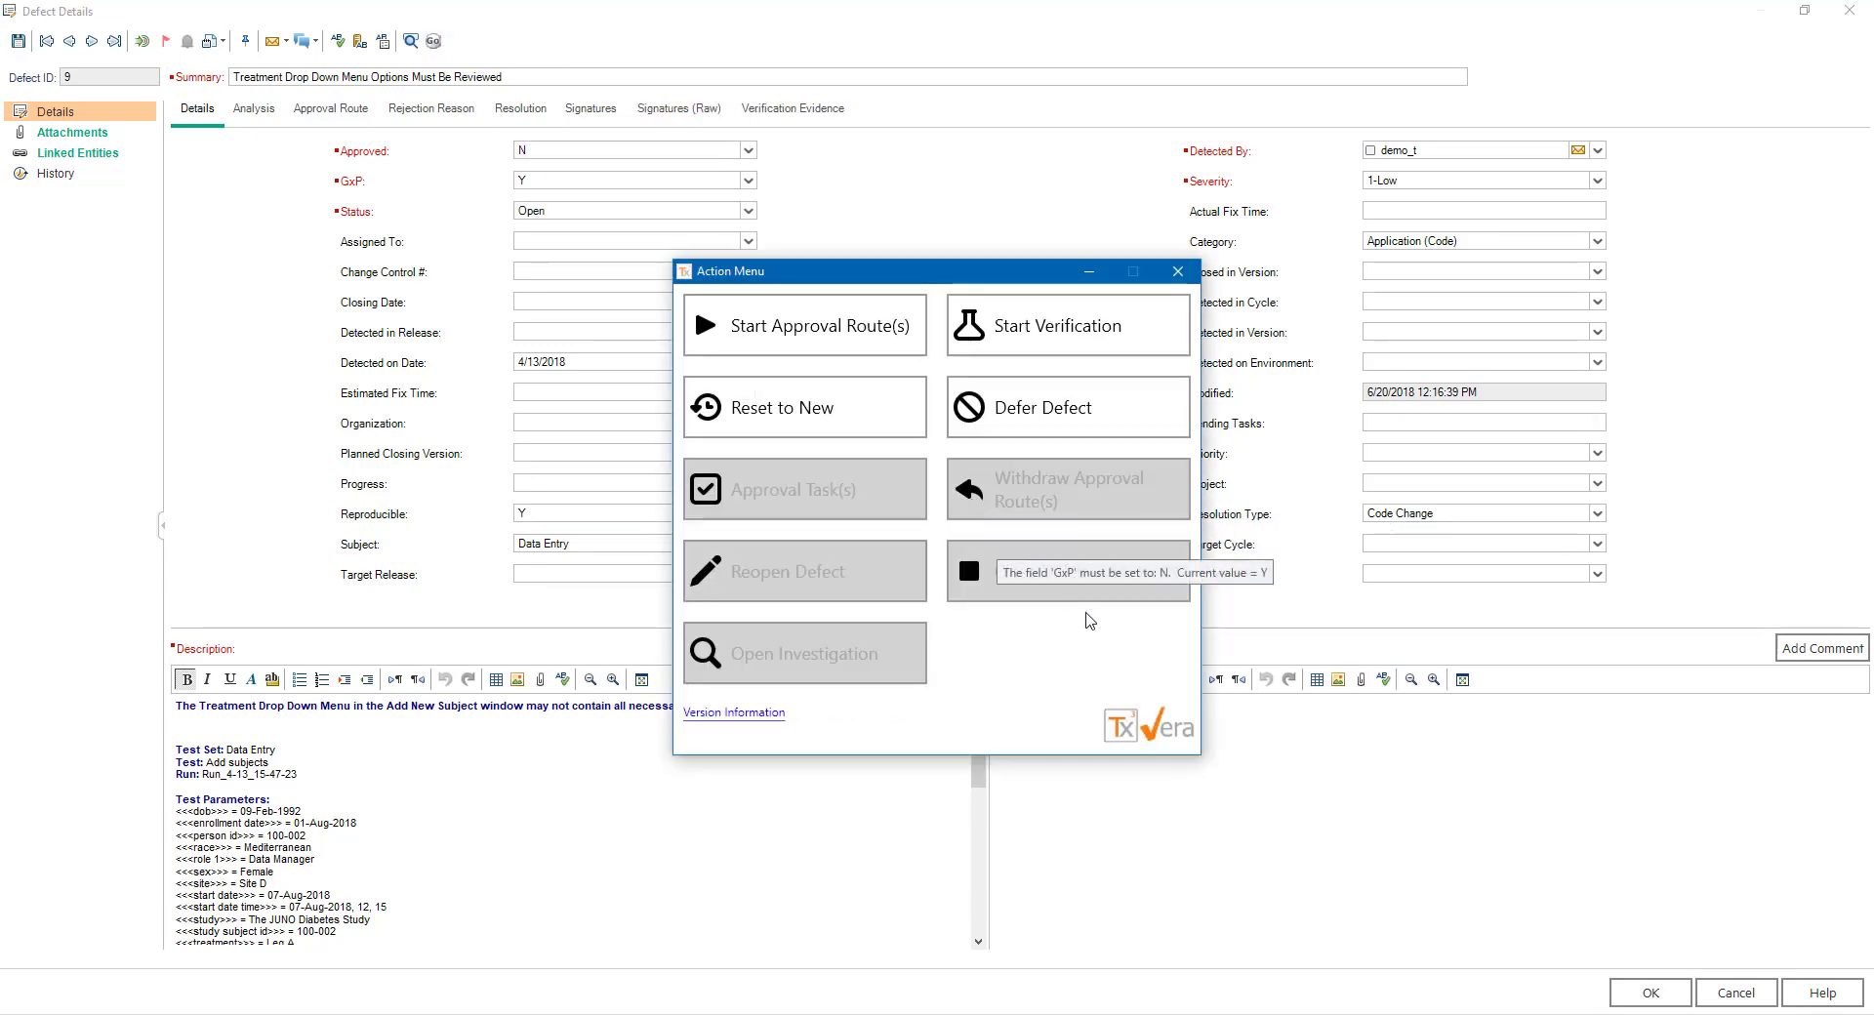
{"action": "left_click", "coordinate": [1112, 427]}
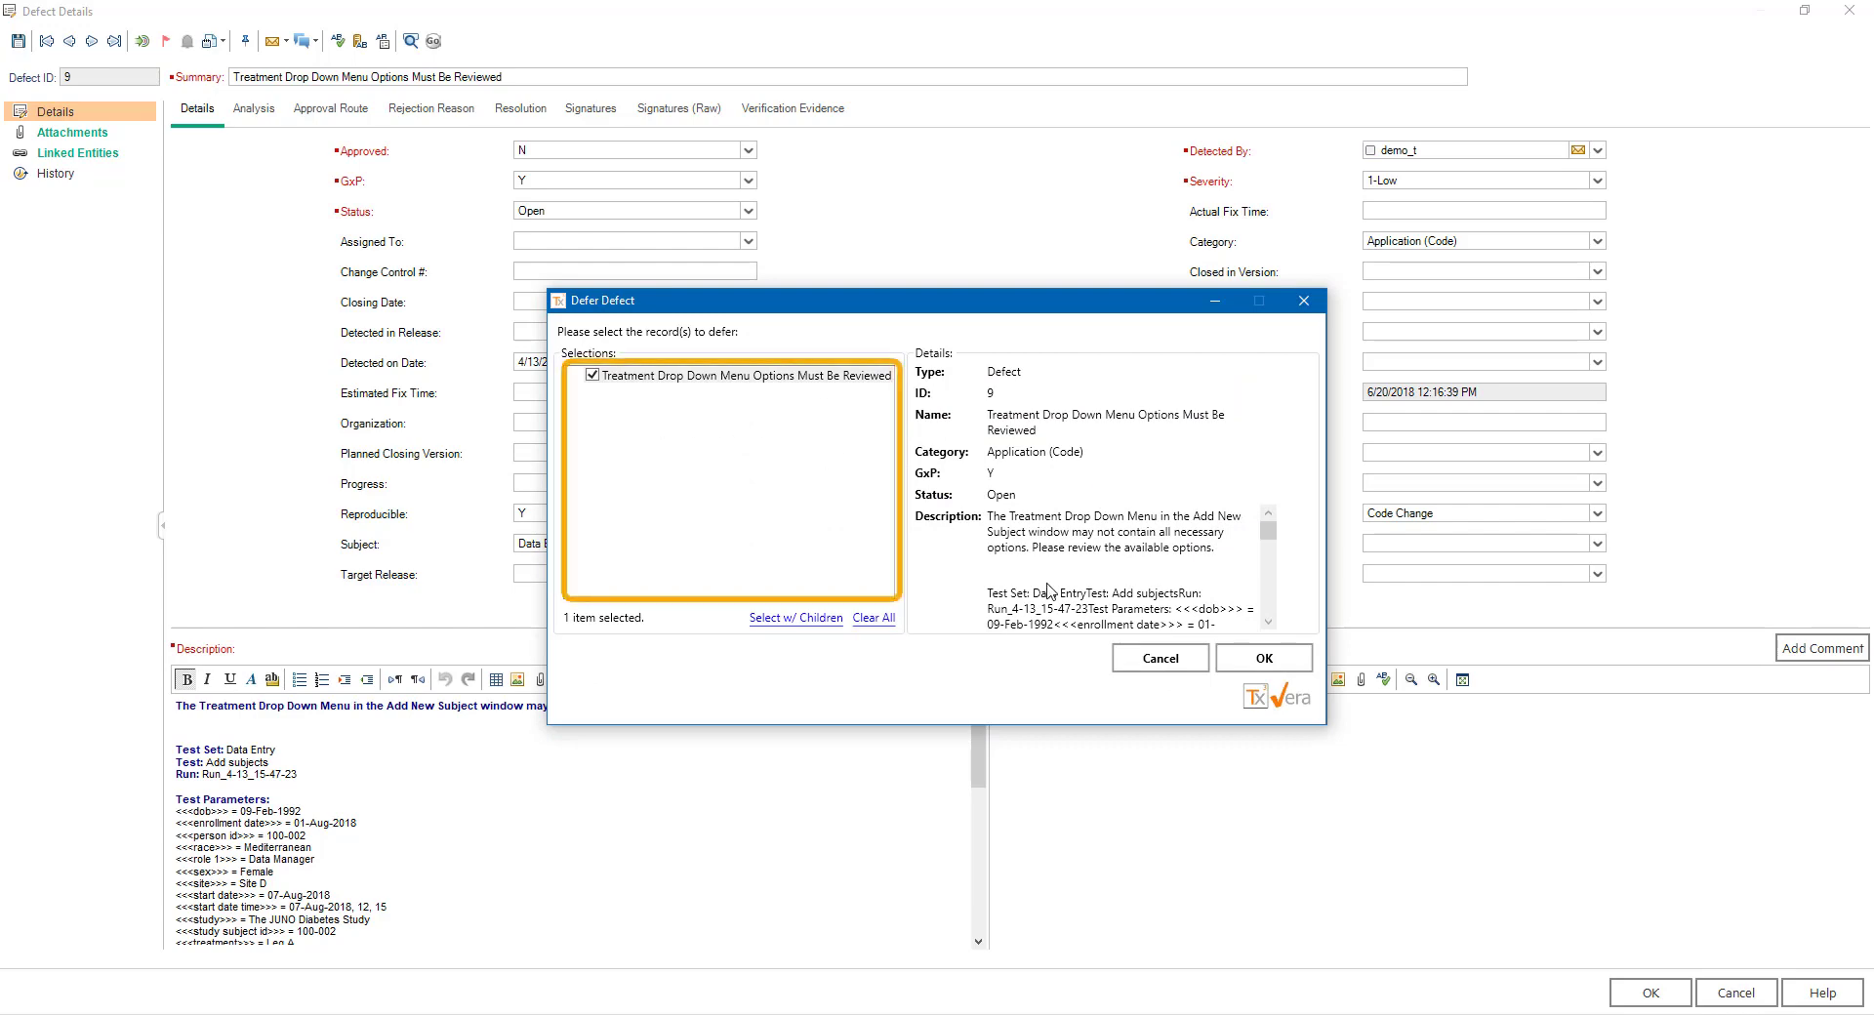
{"action": "left_click", "coordinate": [1281, 667]}
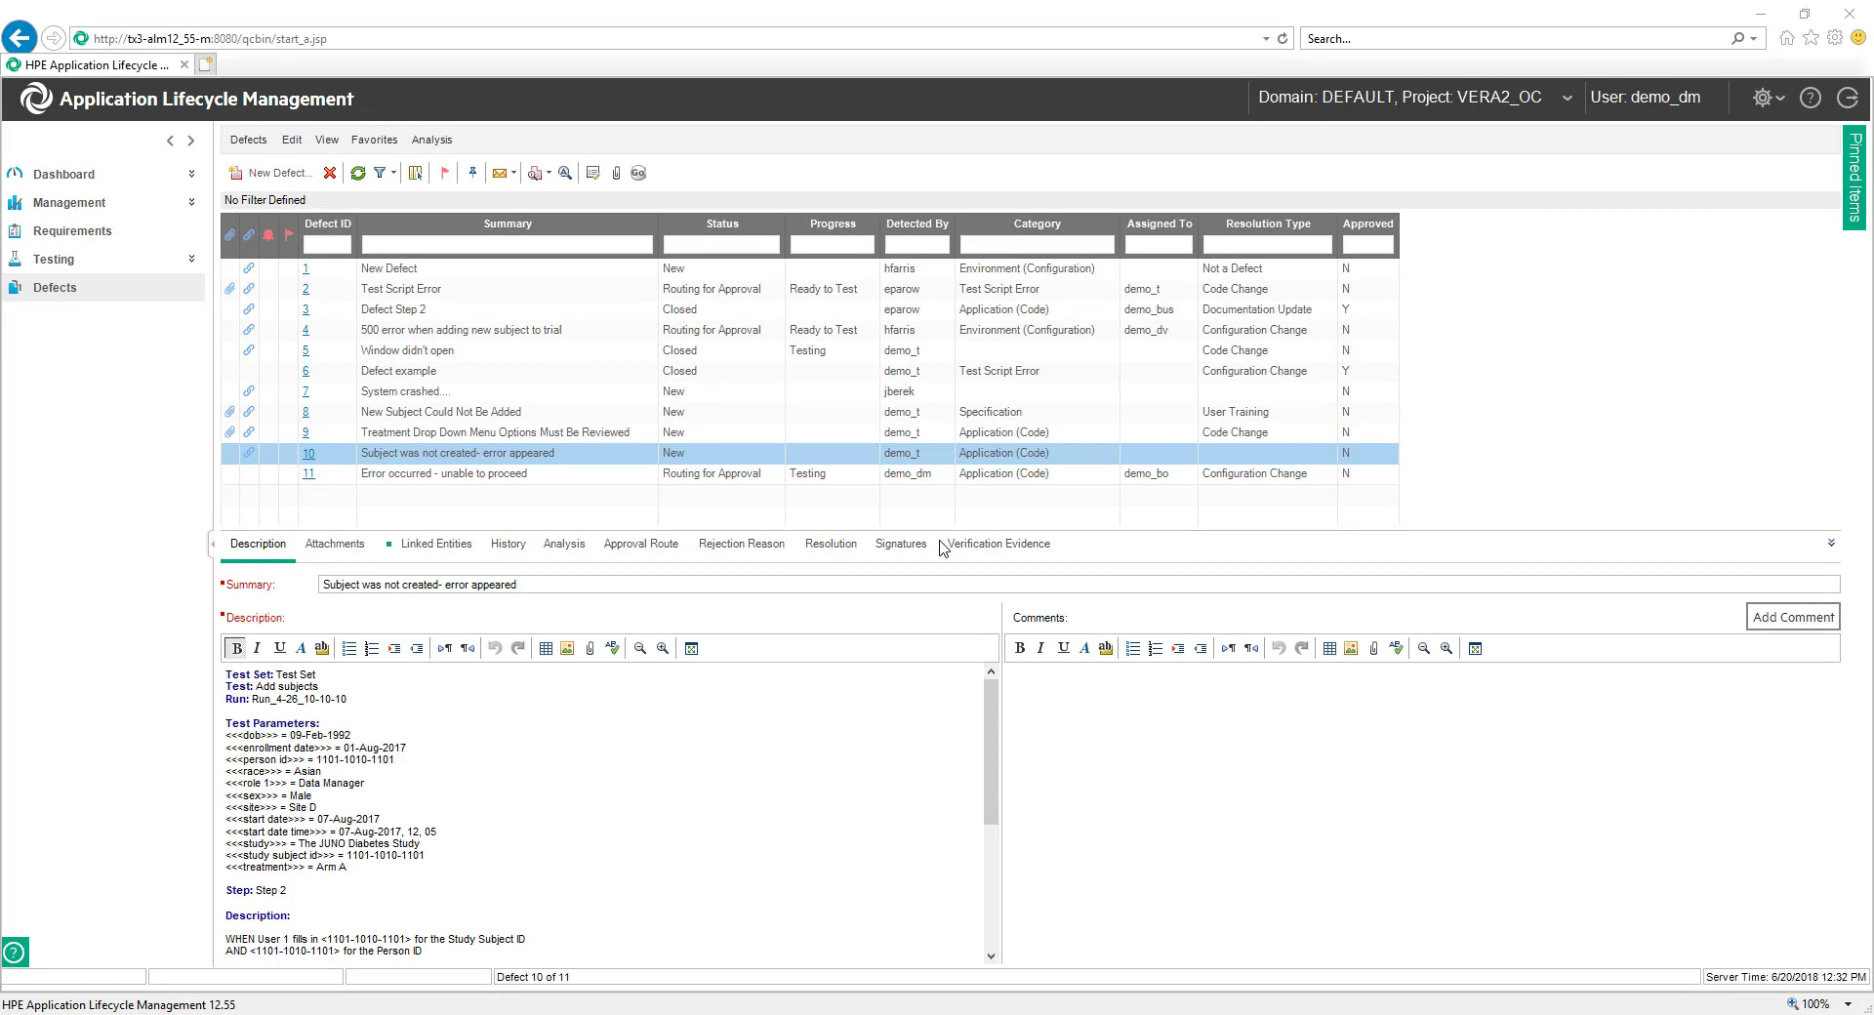
- Open defect 10 and run the VERA Open Investigation action to transition it to Open
{"action": "left_click", "coordinate": [308, 452]}
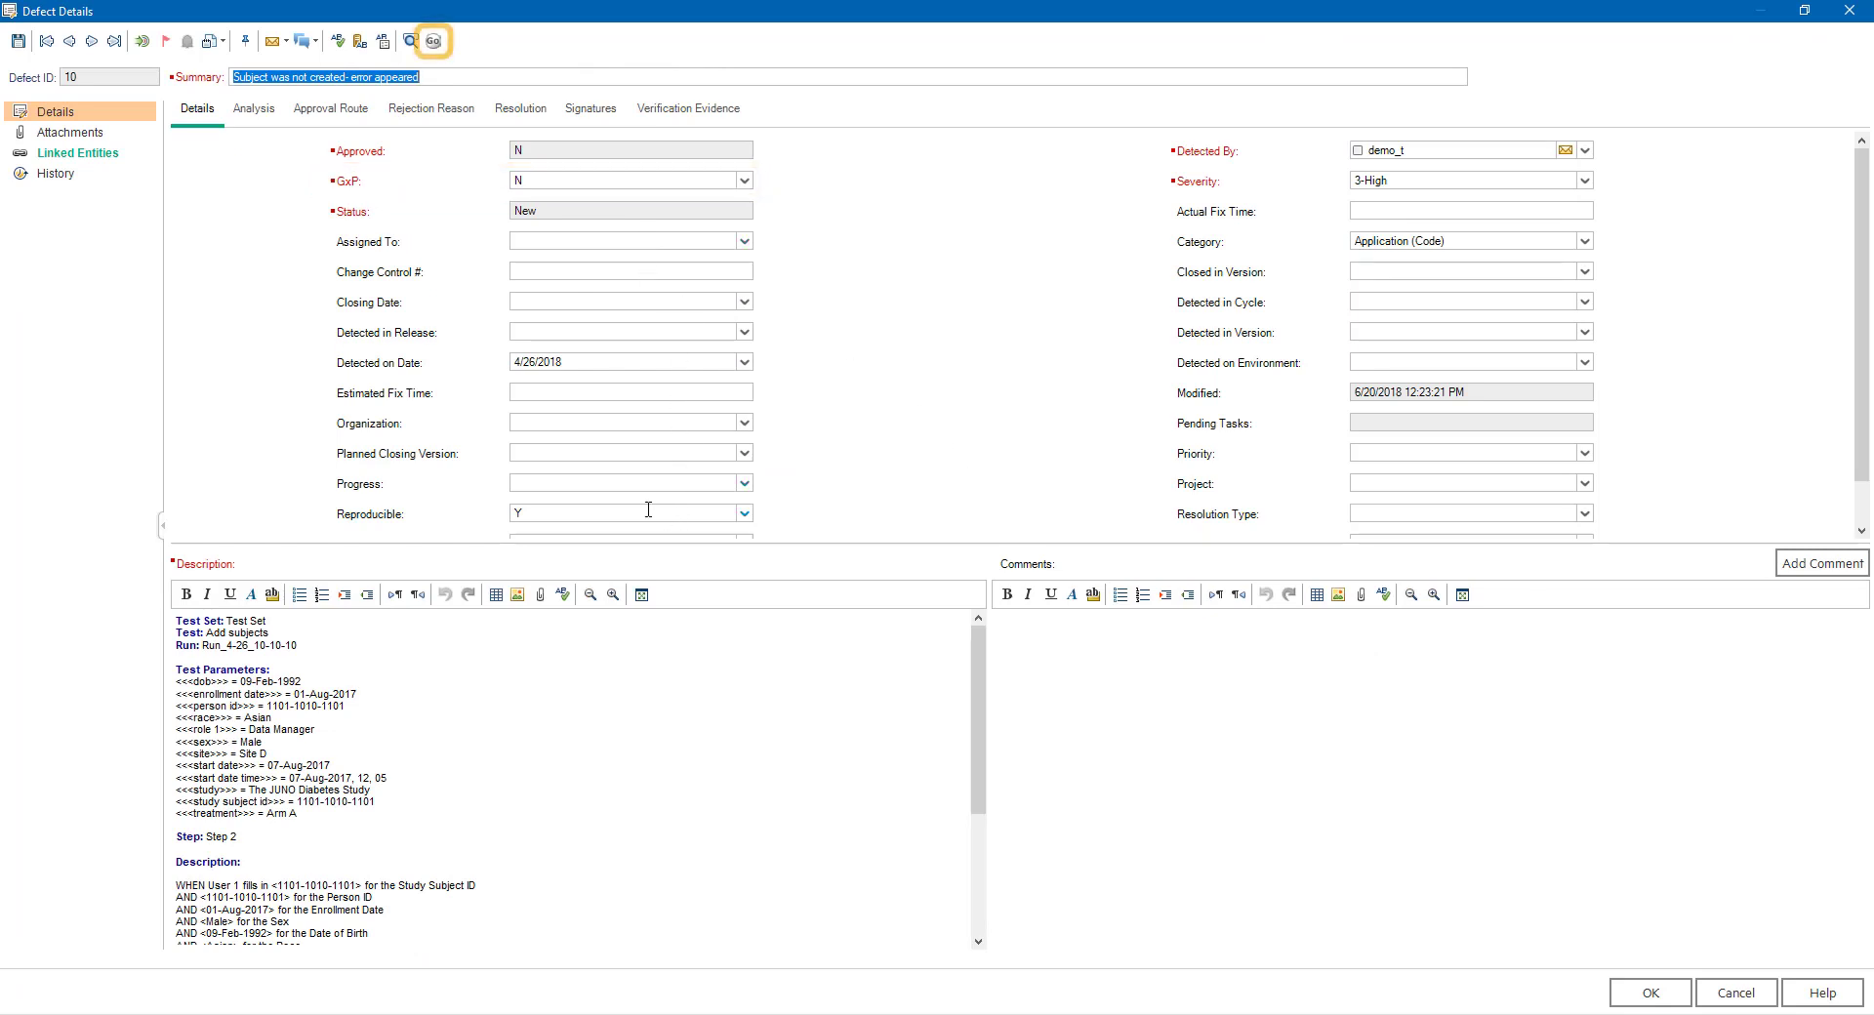
{"action": "left_click", "coordinate": [434, 43]}
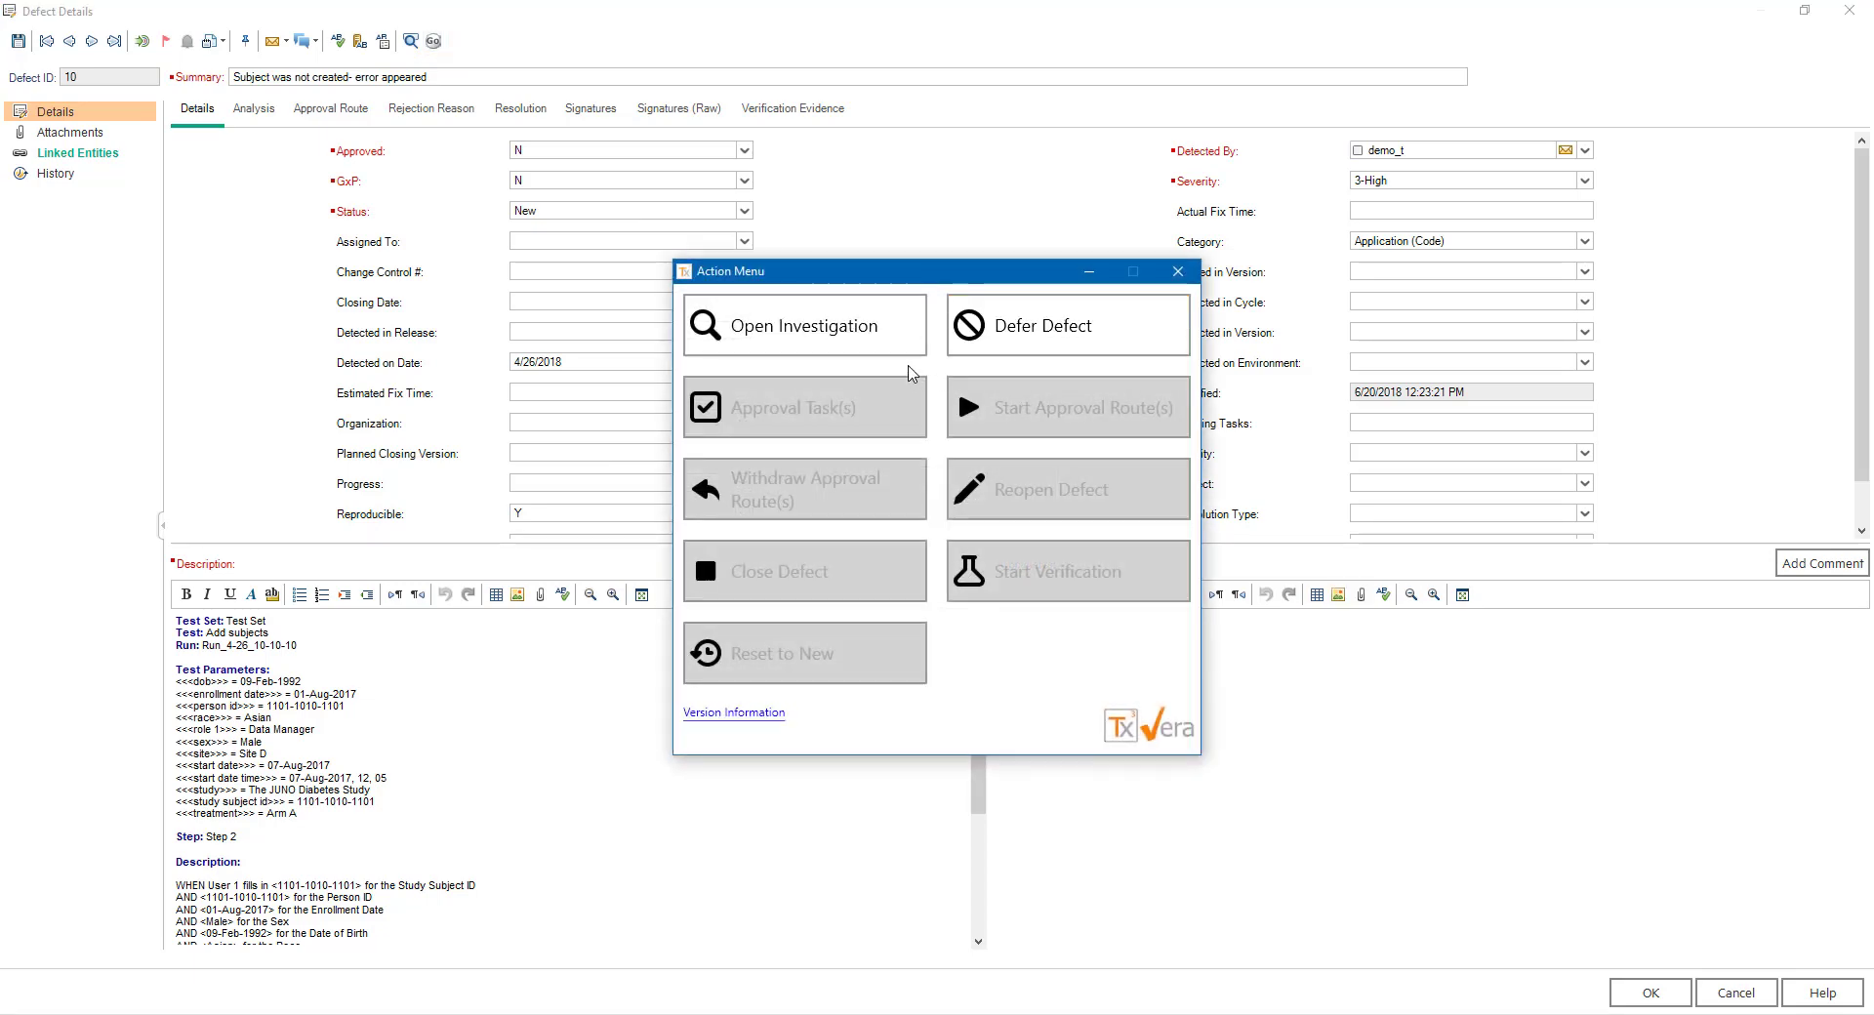
{"action": "left_click", "coordinate": [905, 341]}
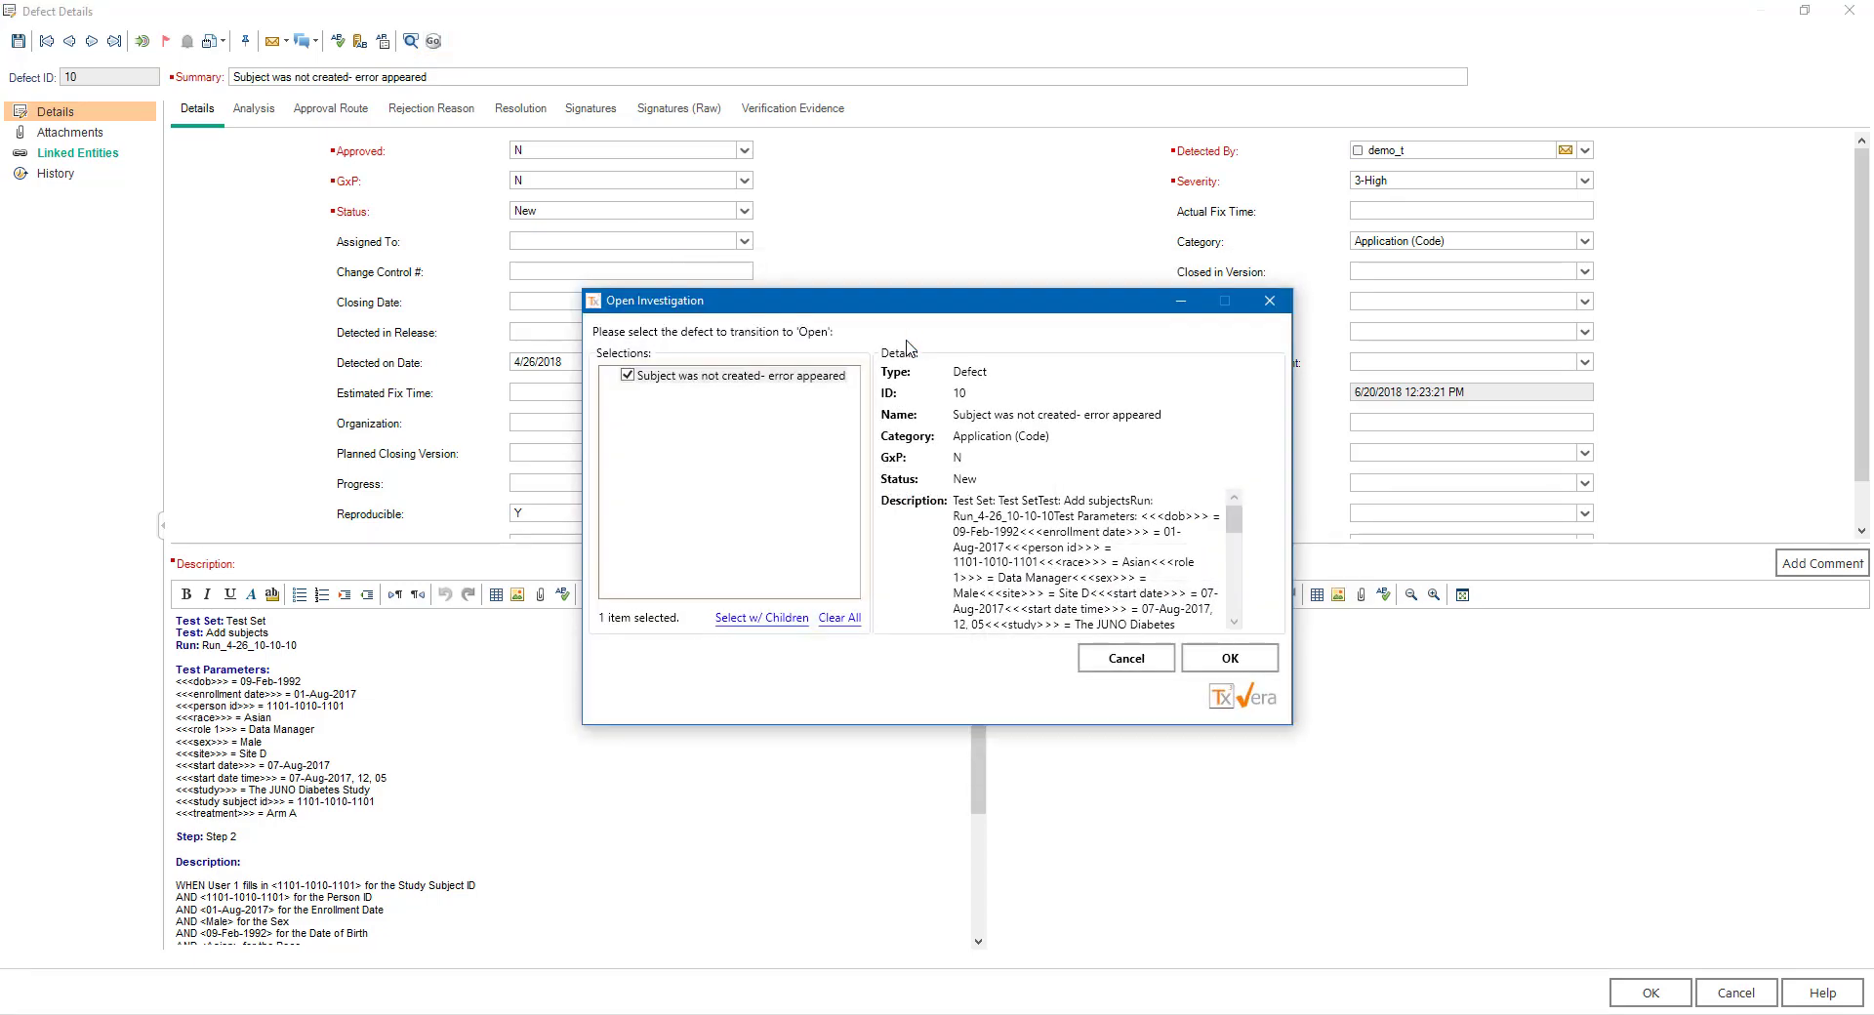
{"action": "left_click", "coordinate": [1259, 660]}
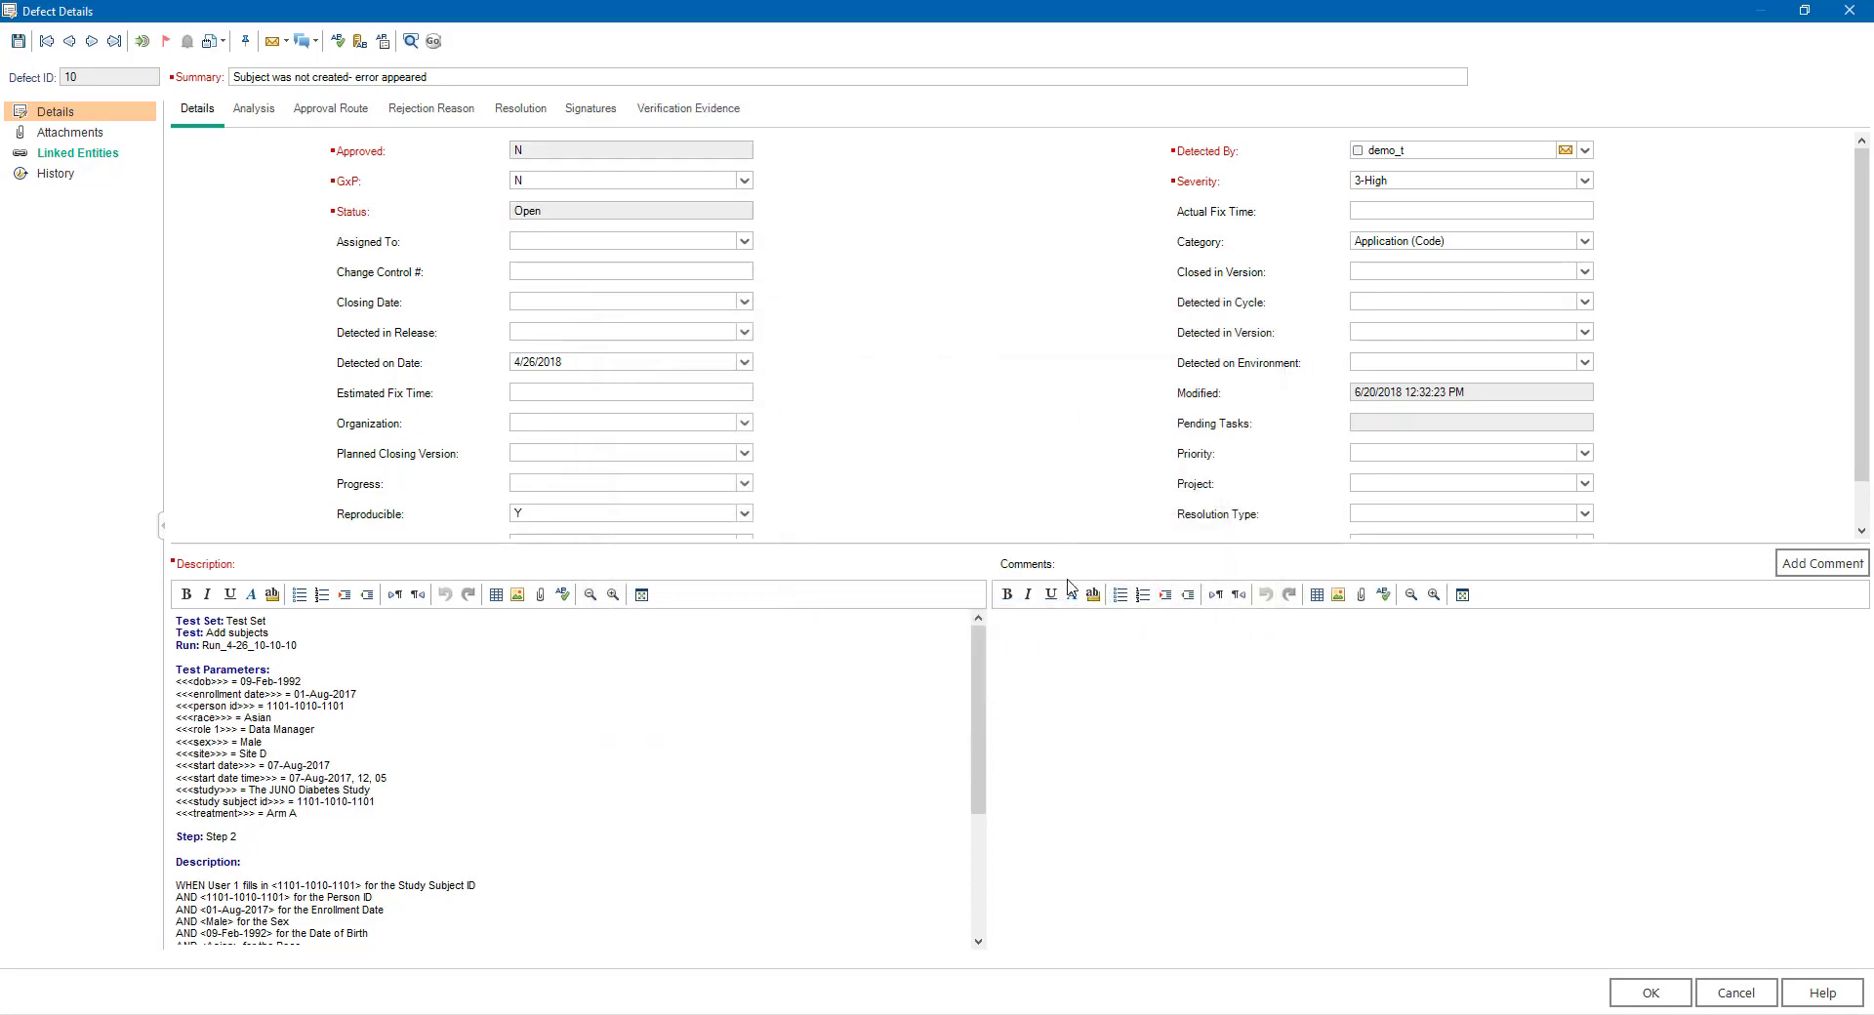
- Set the resolution type of defect 10 to Workaround Implemented and open its resolution description
{"action": "left_click_drag", "start_coordinate": [935, 542], "coordinate": [922, 591]}
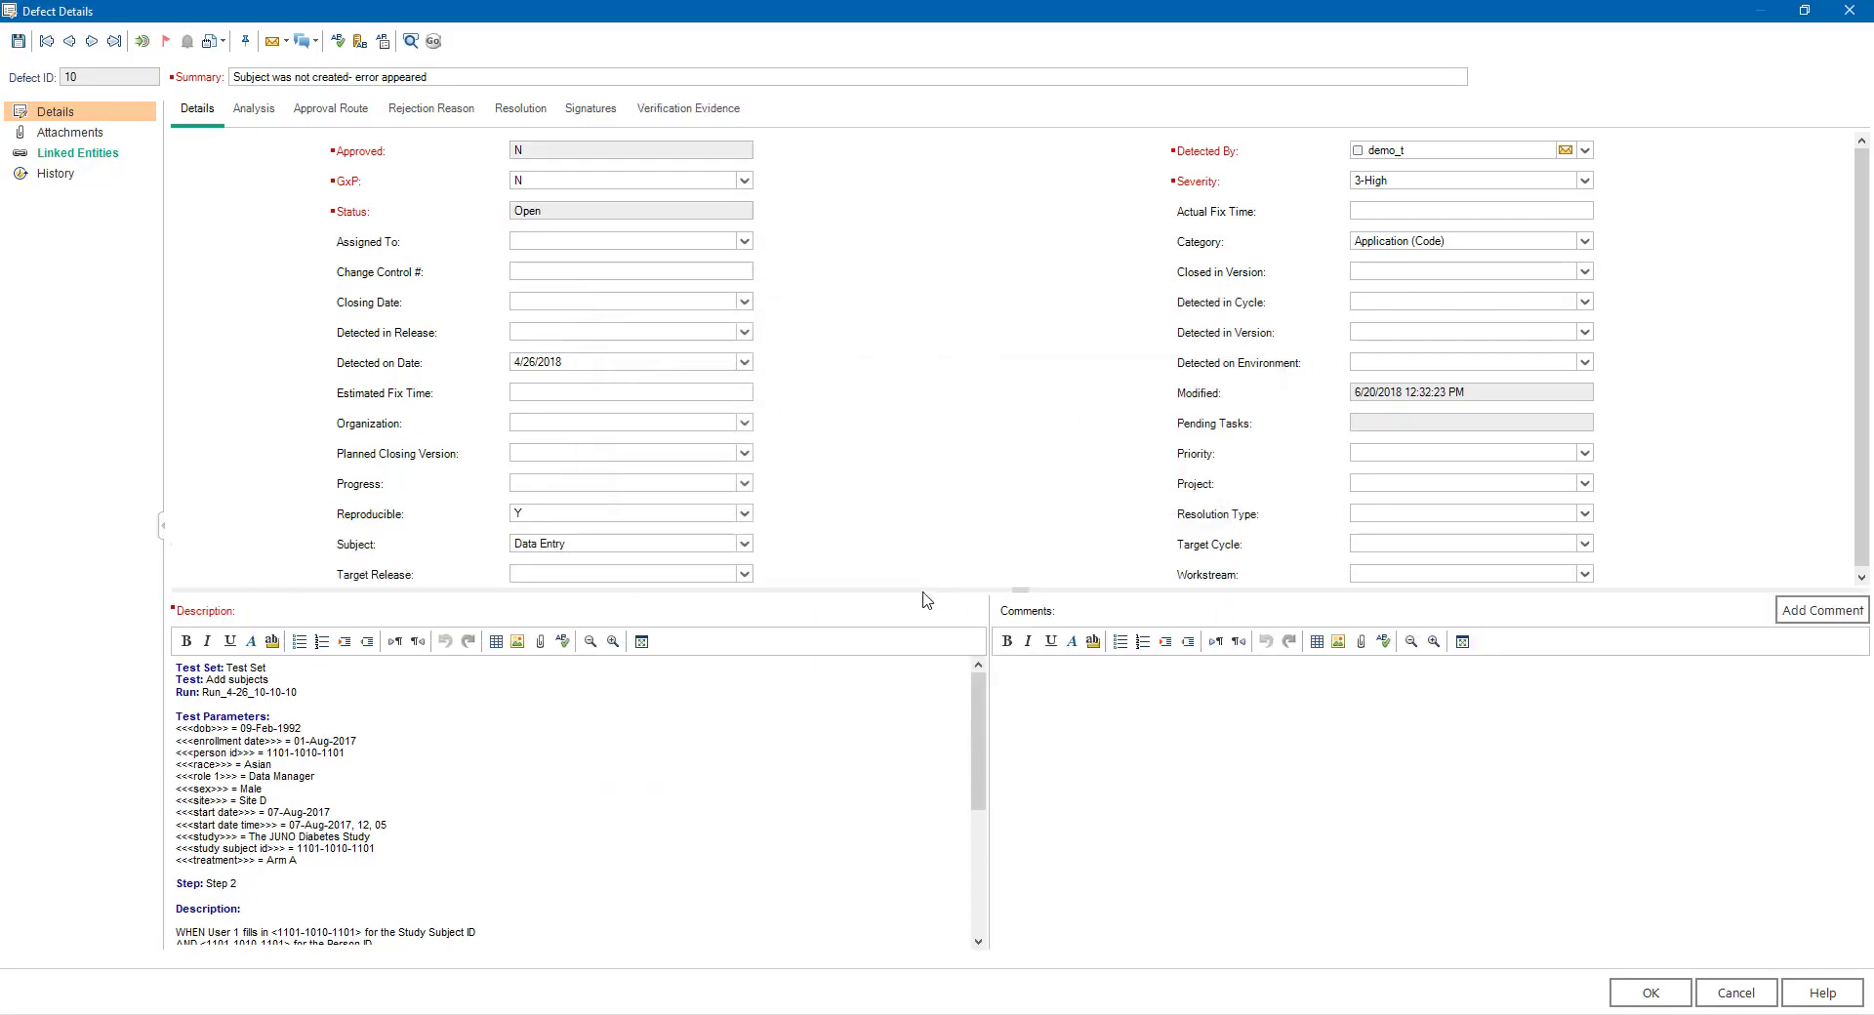
{"action": "left_click", "coordinate": [1584, 515]}
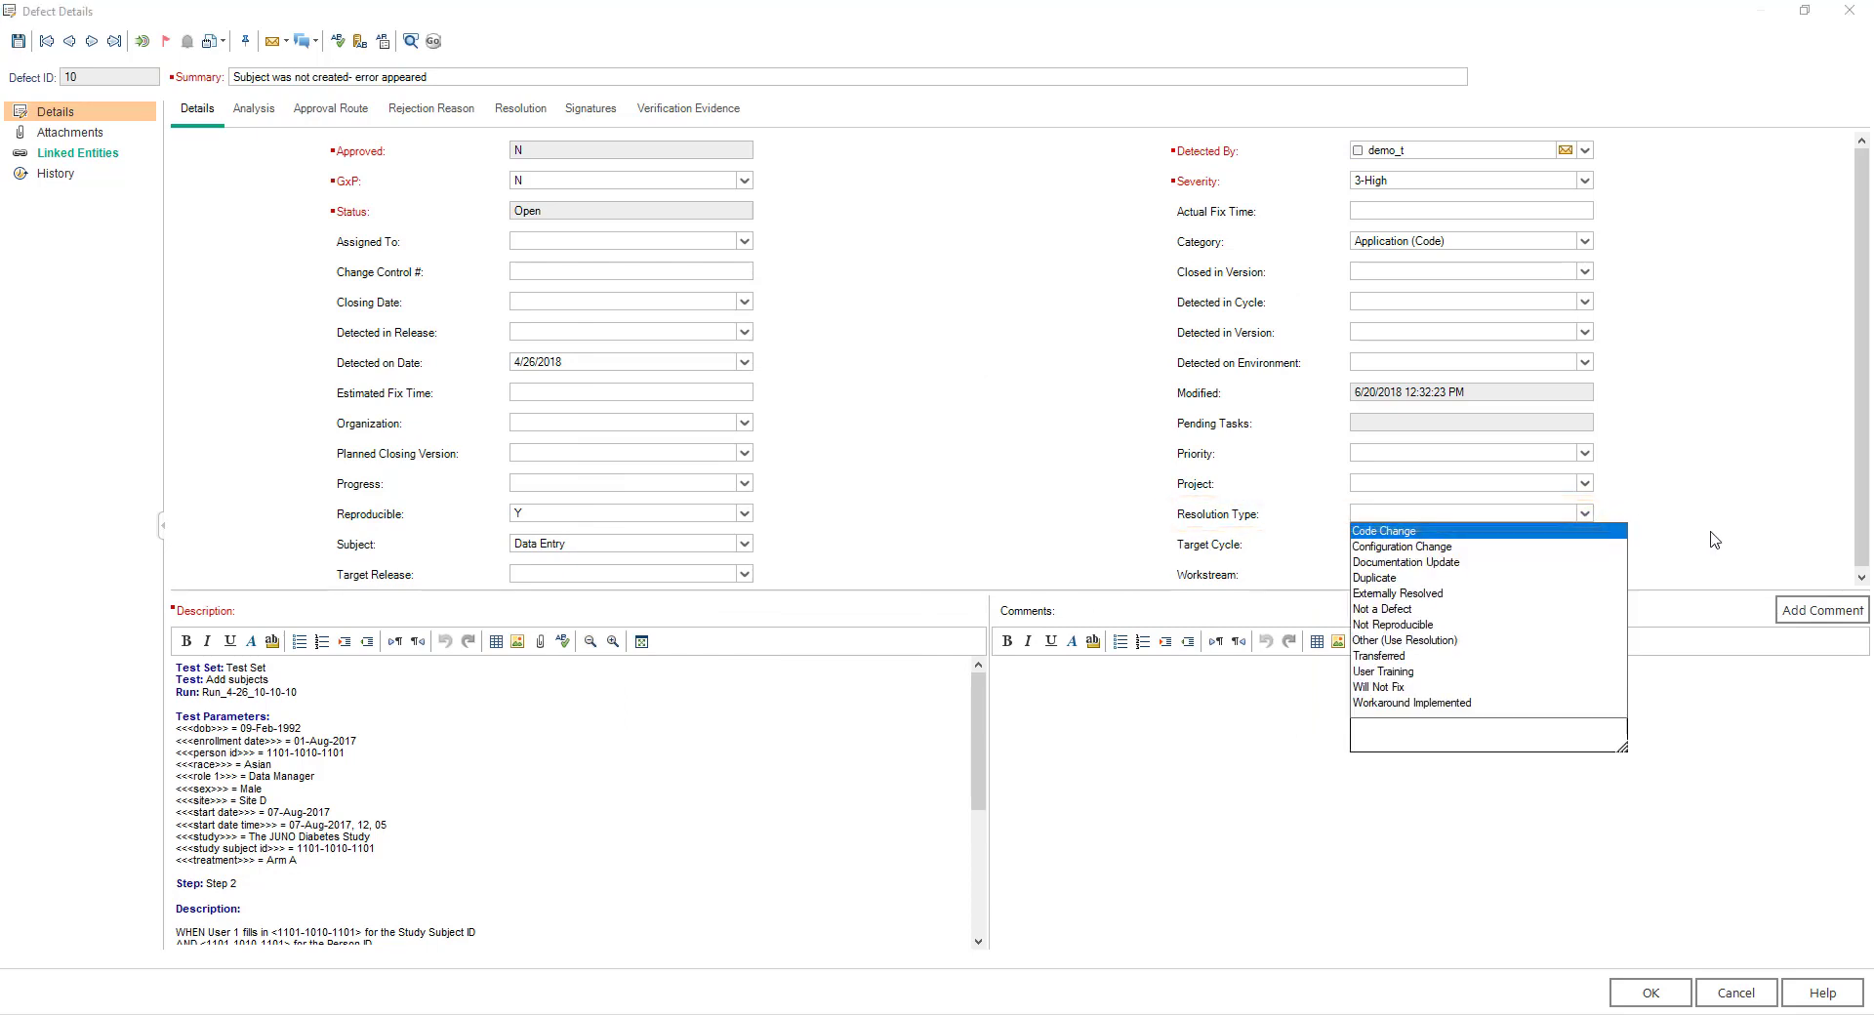
{"action": "left_click", "coordinate": [1472, 702]}
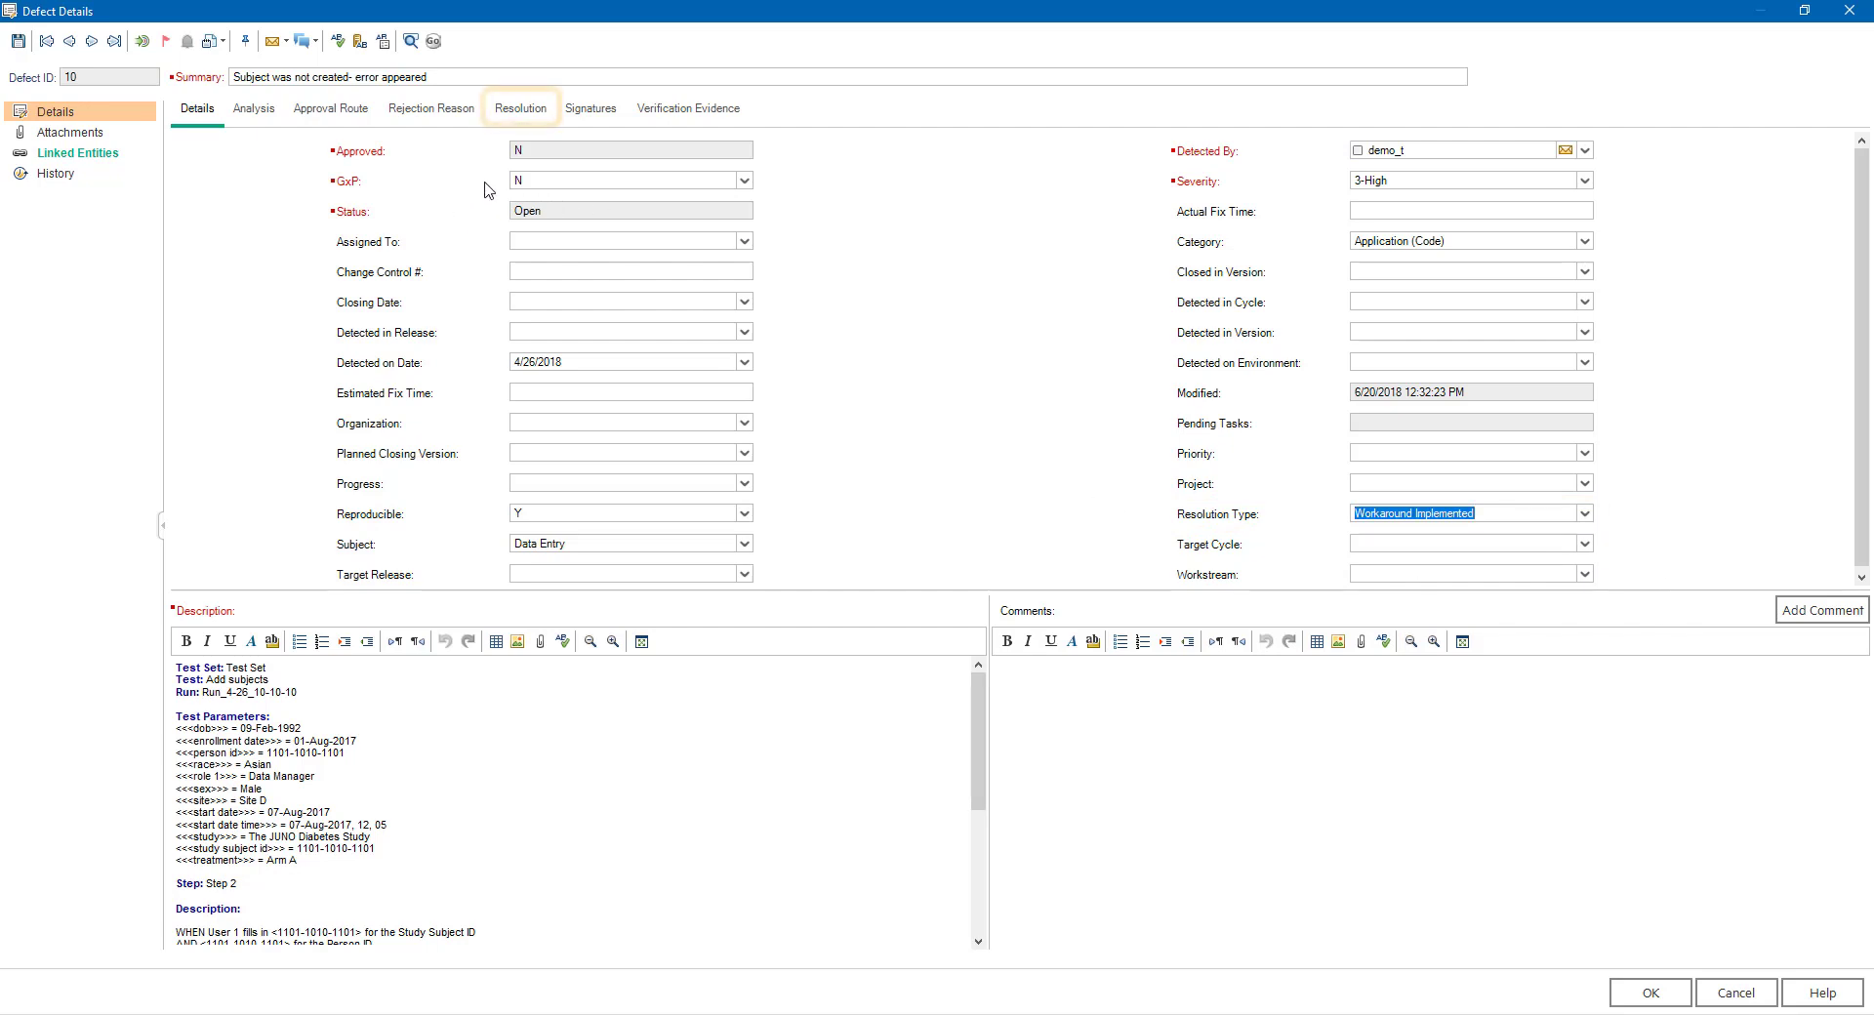
{"action": "left_click", "coordinate": [507, 109]}
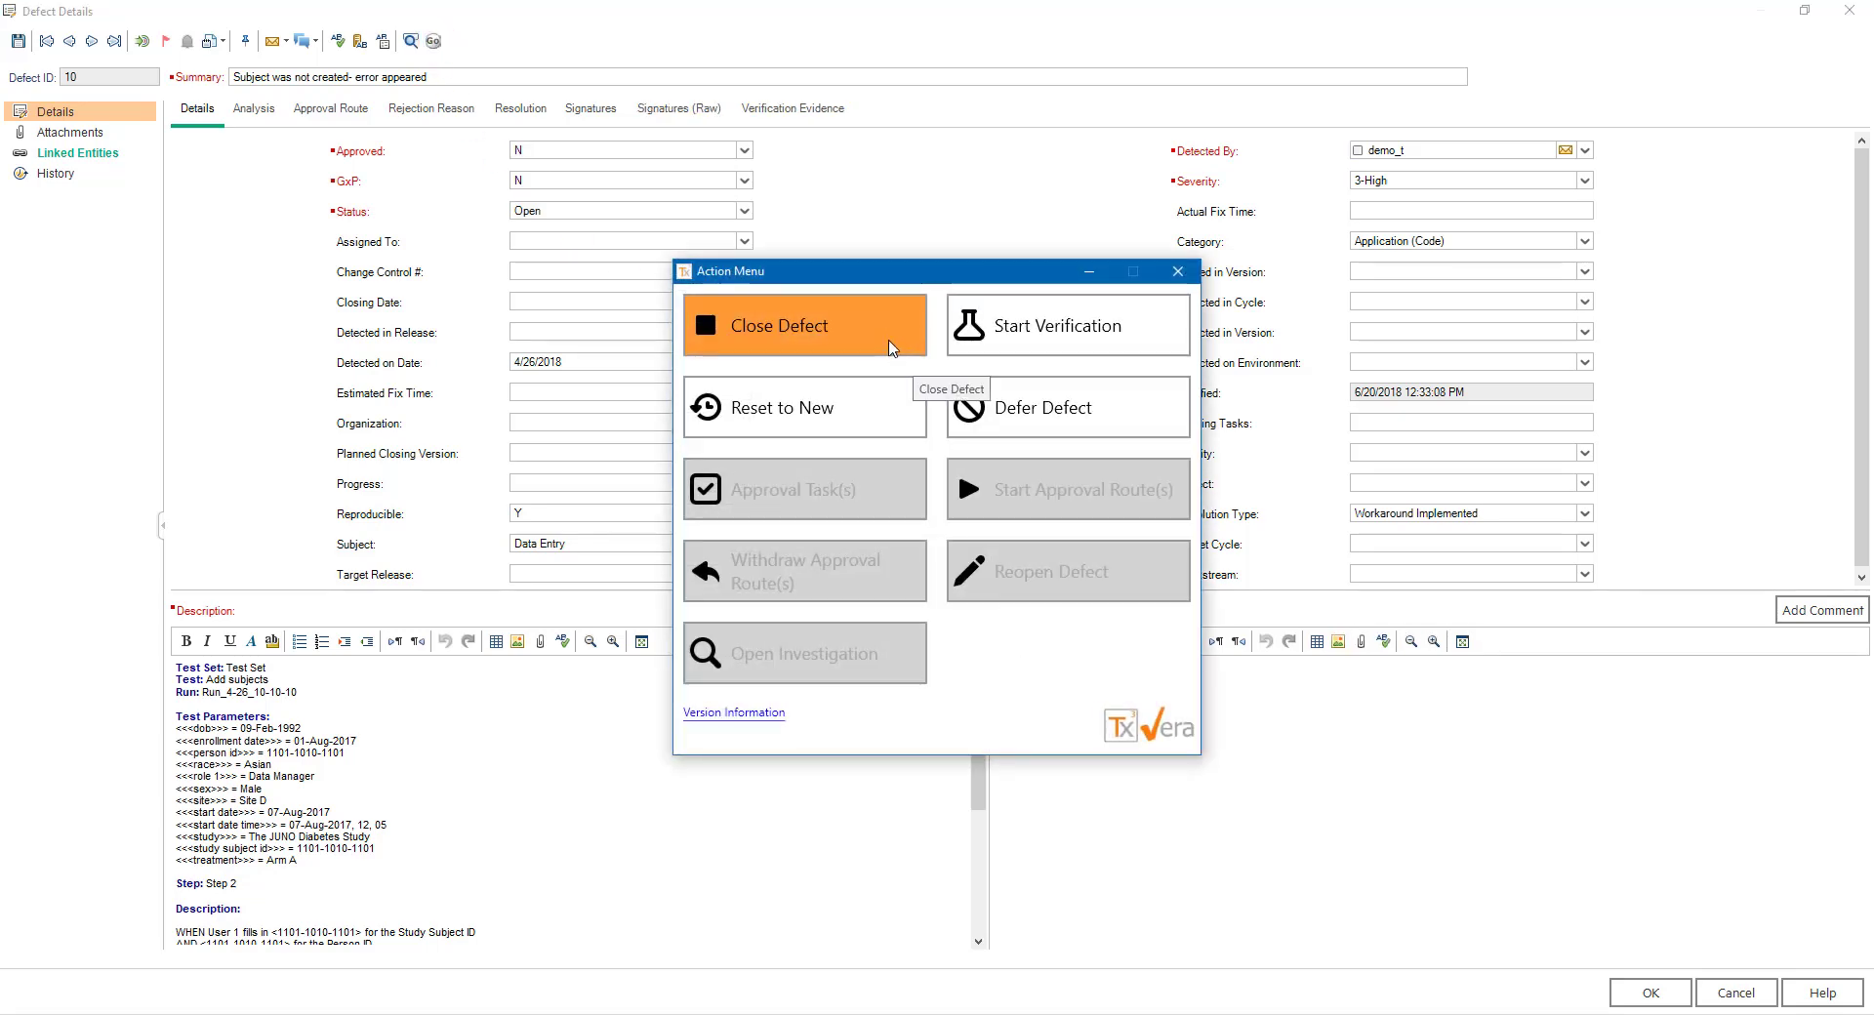
- Run the VERA Close Defect action on defect 10
{"action": "left_click", "coordinate": [890, 347]}
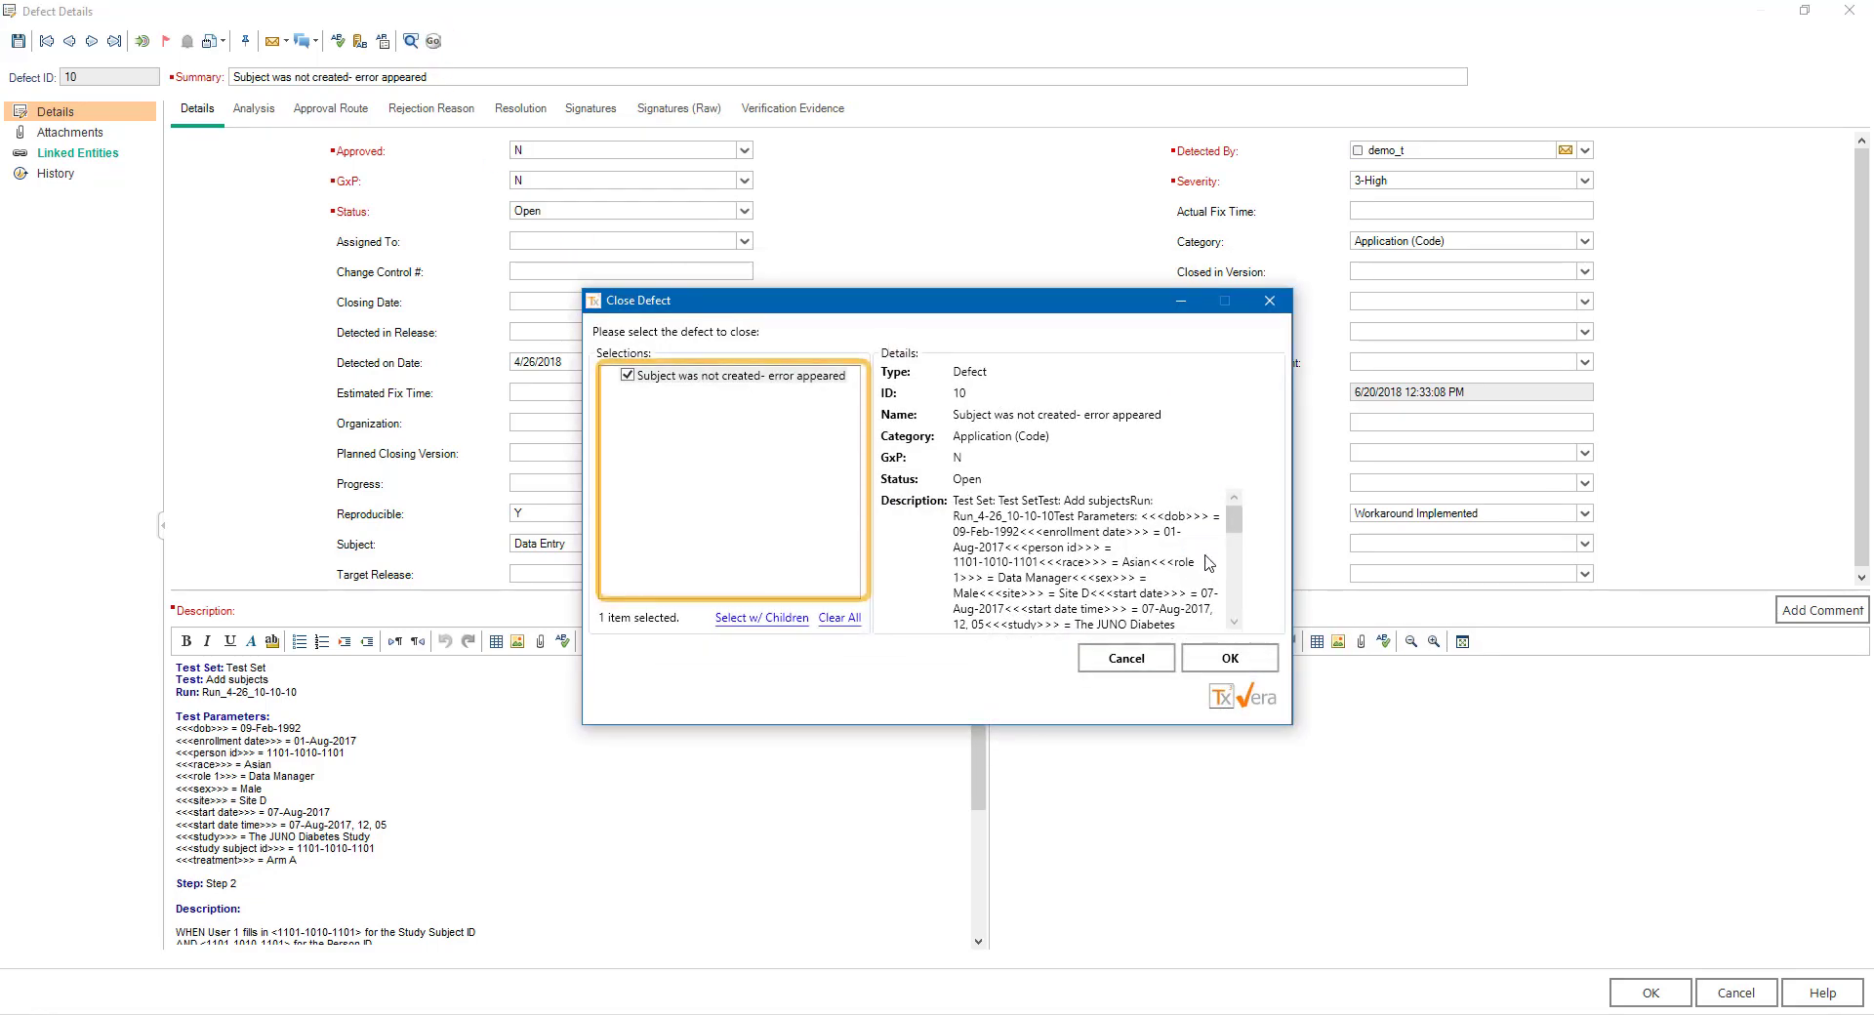
{"action": "left_click", "coordinate": [1274, 667]}
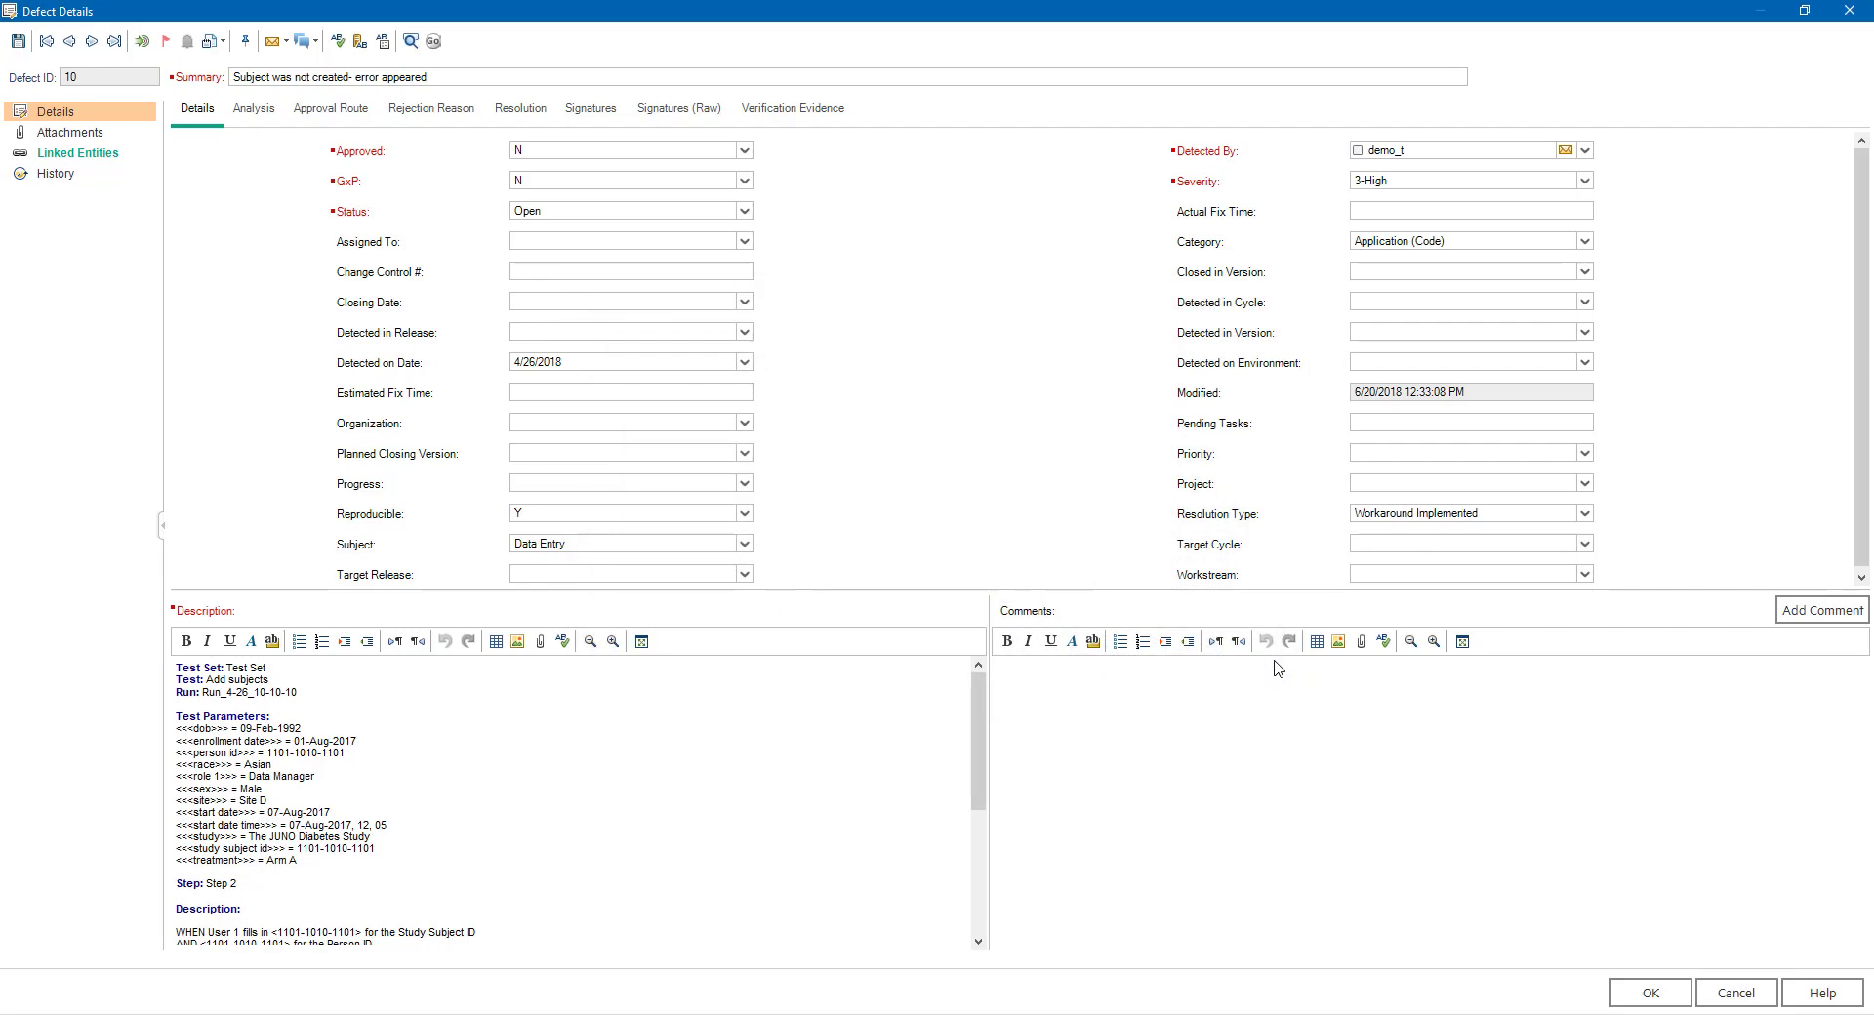